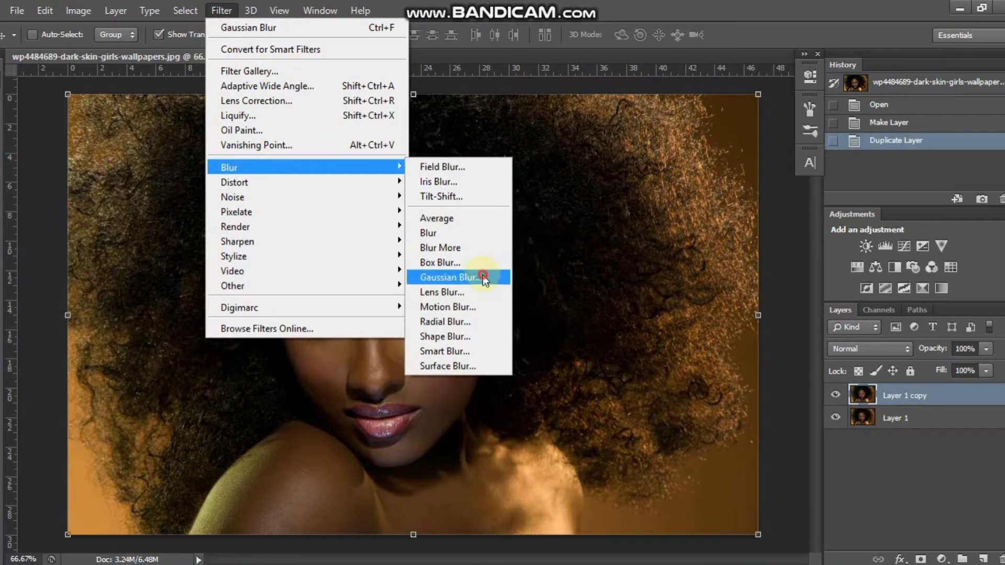
- Apply a Gaussian Blur with a 1.2-pixel radius to Layer 1 copy and hide the result behind a black layer mask
left_click(481, 277)
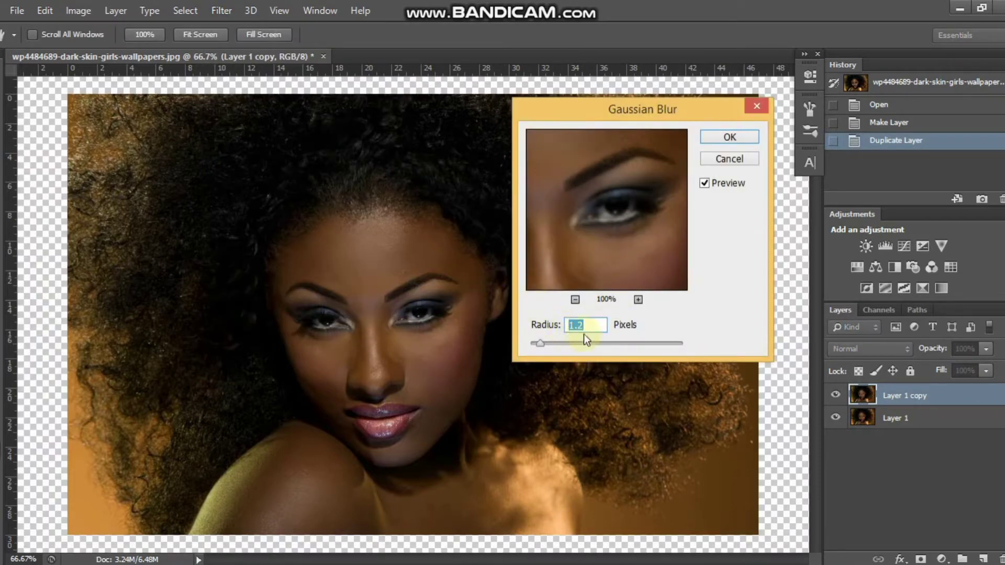
left_click(729, 137)
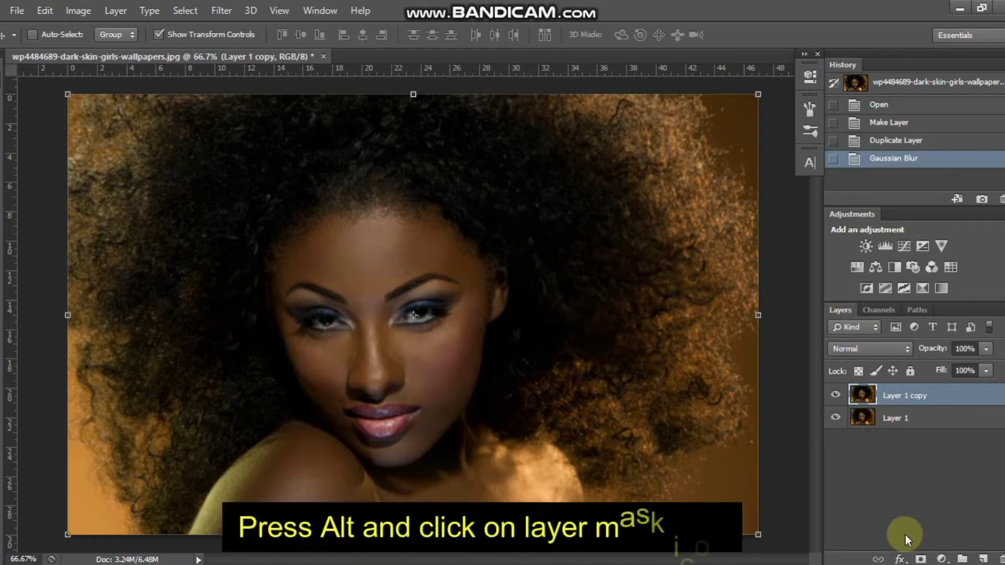
left_click(919, 559, "alt")
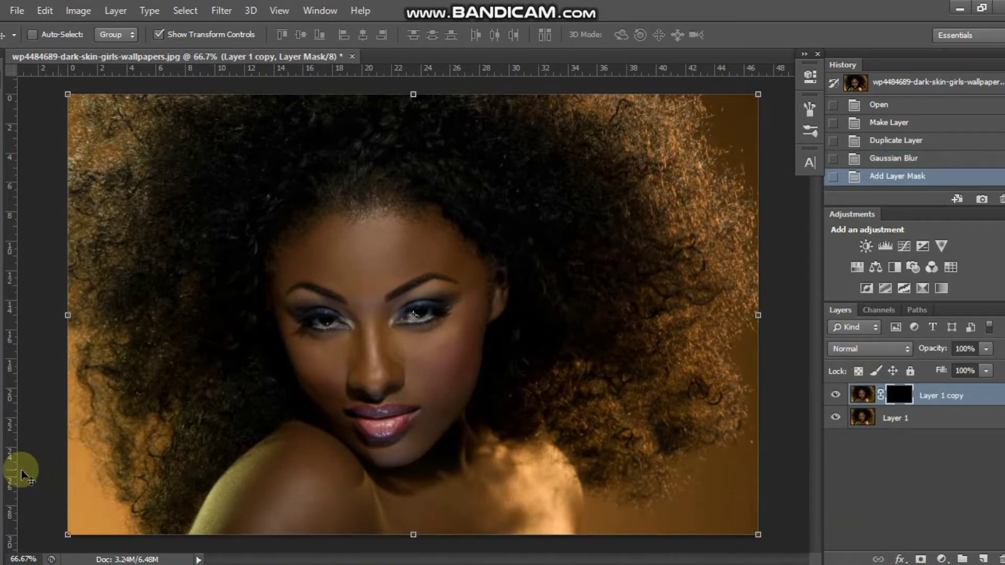
- Set the foreground color to pure white (ffffff)
left_click(1, 484)
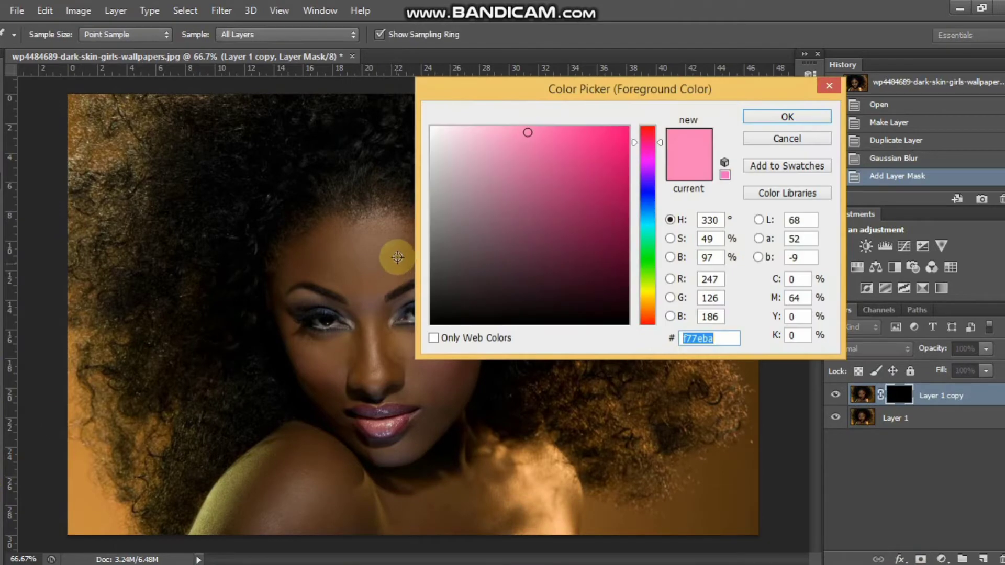
left_click_drag(460, 231, 406, 72)
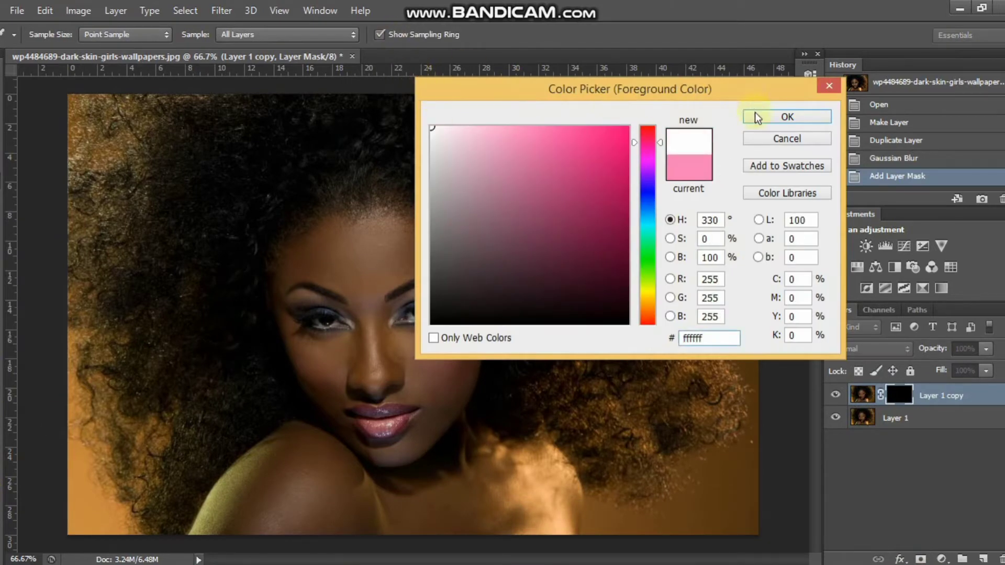
left_click(755, 112)
key("v")
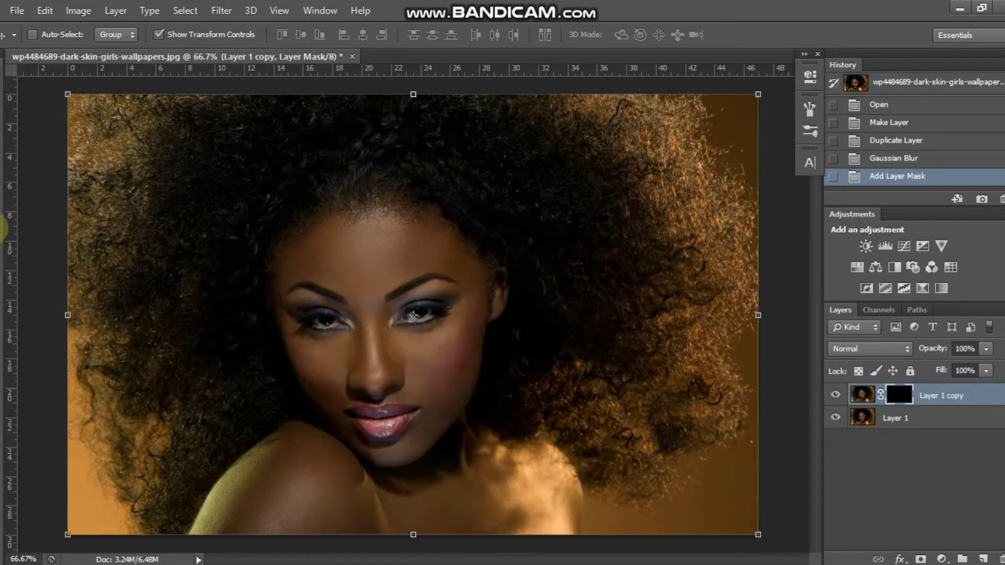
- Paint white on the mask over the forehead, cheeks and nose with the 149 px soft brush to reveal the blur
key("b")
left_click_drag(370, 252, 403, 236)
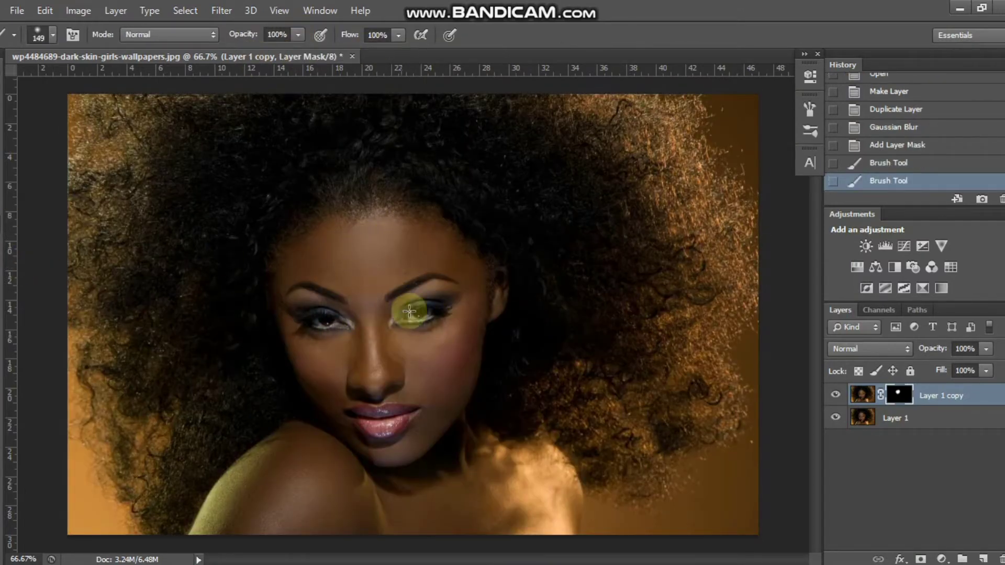
left_click_drag(442, 345, 423, 379)
key("ctrl+plus")
key("ctrl+plus")
scroll(814, 341, "up", 3)
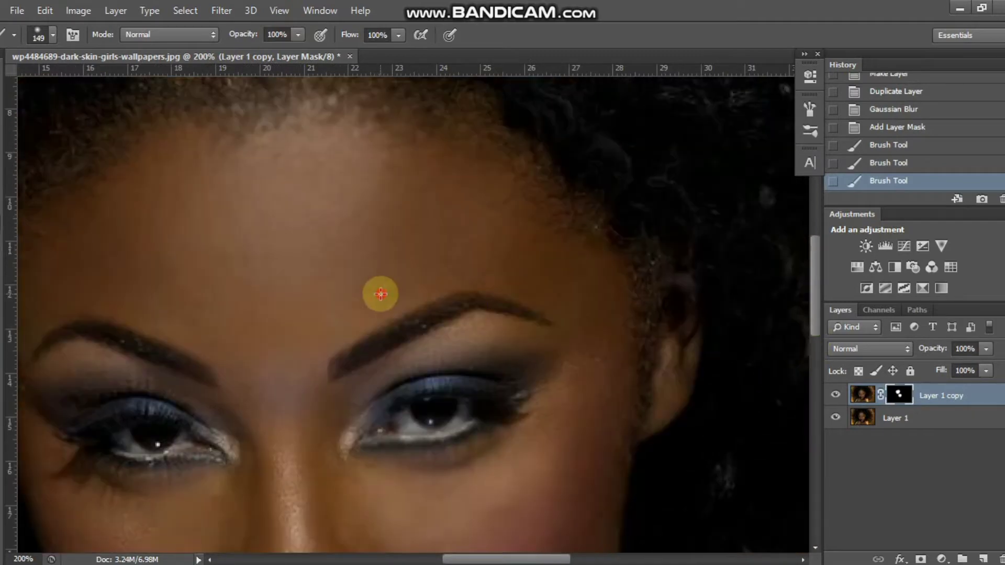
left_click_drag(259, 194, 582, 497)
left_click_drag(815, 287, 815, 320)
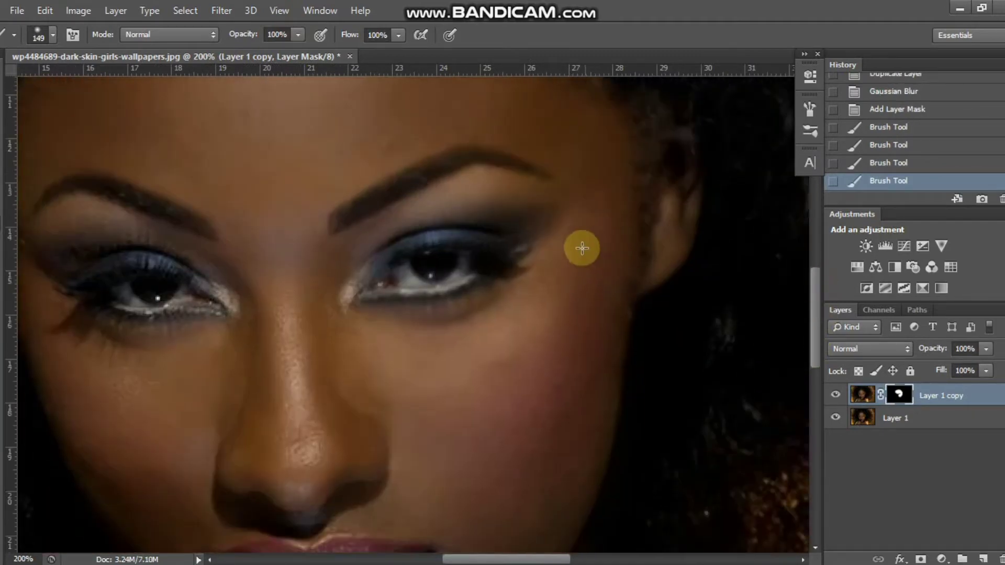
mouse_move(582, 248)
left_mouse_down()
mouse_move(576, 459)
mouse_move(628, 235)
left_mouse_up()
left_click_drag(815, 316, 815, 327)
left_click_drag(275, 393, 299, 407)
left_click_drag(181, 309, 165, 417)
- Reduce the brush to 56 px and paint the mask over the remaining facial skin around the eyes, nose, mouth and face edges
left_click(52, 35)
left_click_drag(92, 85, 70, 107)
left_click(436, 287)
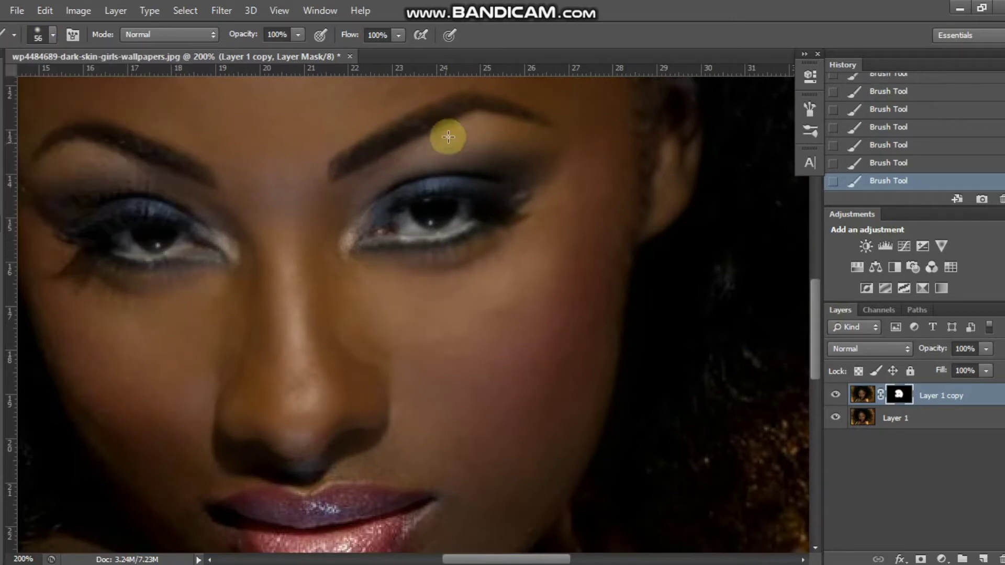
left_click_drag(815, 311, 818, 351)
mouse_move(385, 408)
left_mouse_down()
mouse_move(341, 464)
mouse_move(409, 351)
mouse_move(200, 312)
mouse_move(138, 262)
left_mouse_up()
left_click_drag(570, 227, 521, 342)
left_click_drag(558, 559, 521, 558)
left_click_drag(818, 393, 817, 349)
mouse_move(294, 189)
left_mouse_down()
mouse_move(259, 211)
mouse_move(355, 312)
mouse_move(354, 440)
mouse_move(425, 421)
left_mouse_up()
left_click_drag(289, 344, 287, 359)
left_click_drag(816, 343, 815, 304)
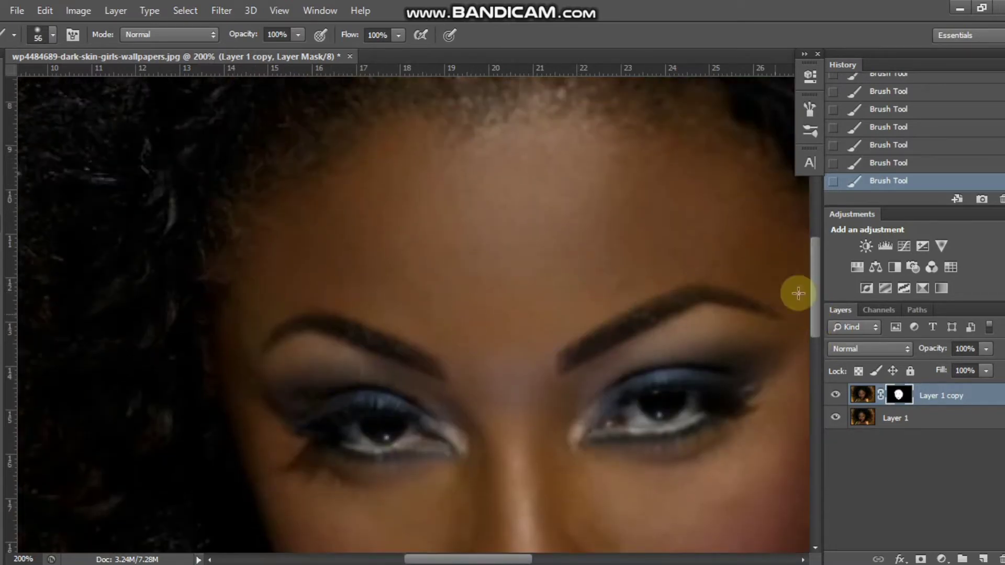
- Paint the mask along the raised shoulder and the neck below the chin to smooth that skin
scroll(790, 309, "down", 10)
mouse_move(267, 235)
left_mouse_down()
mouse_move(378, 211)
mouse_move(6, 456)
mouse_move(505, 476)
mouse_move(198, 438)
left_mouse_up()
left_click_drag(490, 559, 460, 559)
left_click_drag(219, 493, 240, 460)
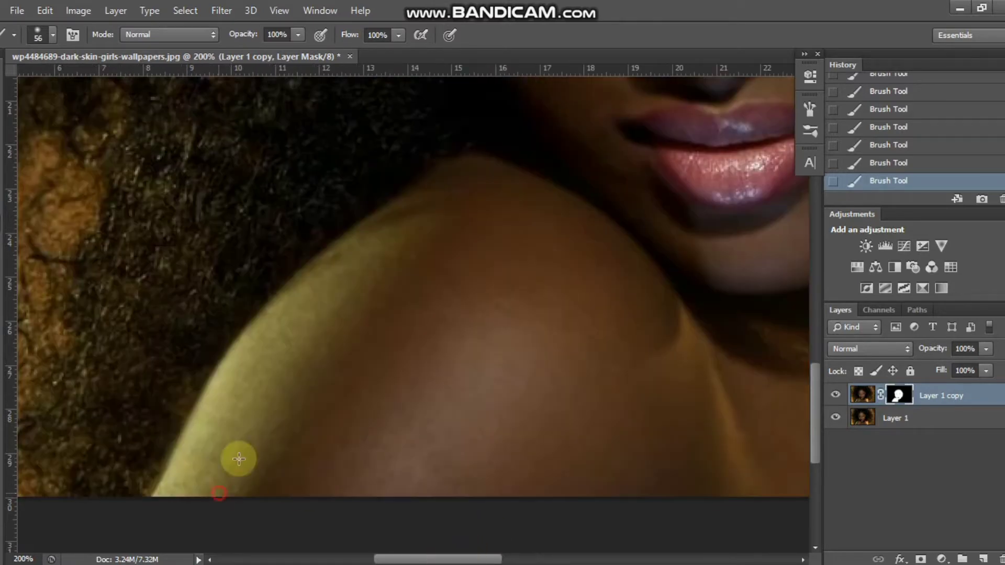
left_click_drag(426, 559, 492, 558)
mouse_move(304, 358)
left_mouse_down()
mouse_move(445, 471)
mouse_move(366, 316)
left_mouse_up()
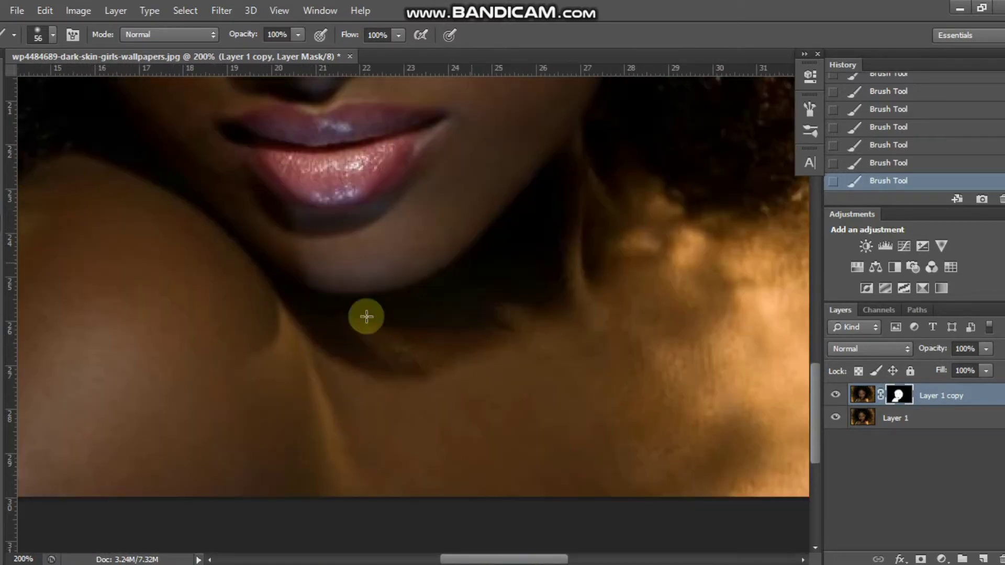
- Enlarge the brush to 149 px and paint the mask over the neck, chest and far shoulder
left_click(53, 35)
left_click_drag(54, 76, 71, 76)
left_click_drag(317, 282, 259, 301)
left_click(359, 319)
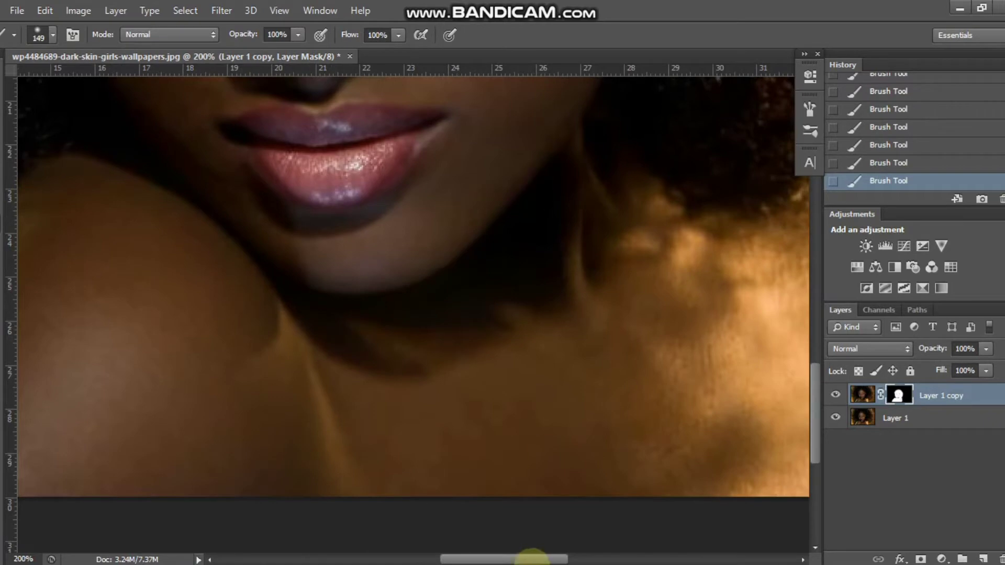
left_click_drag(531, 558, 573, 558)
left_click_drag(662, 406, 412, 458)
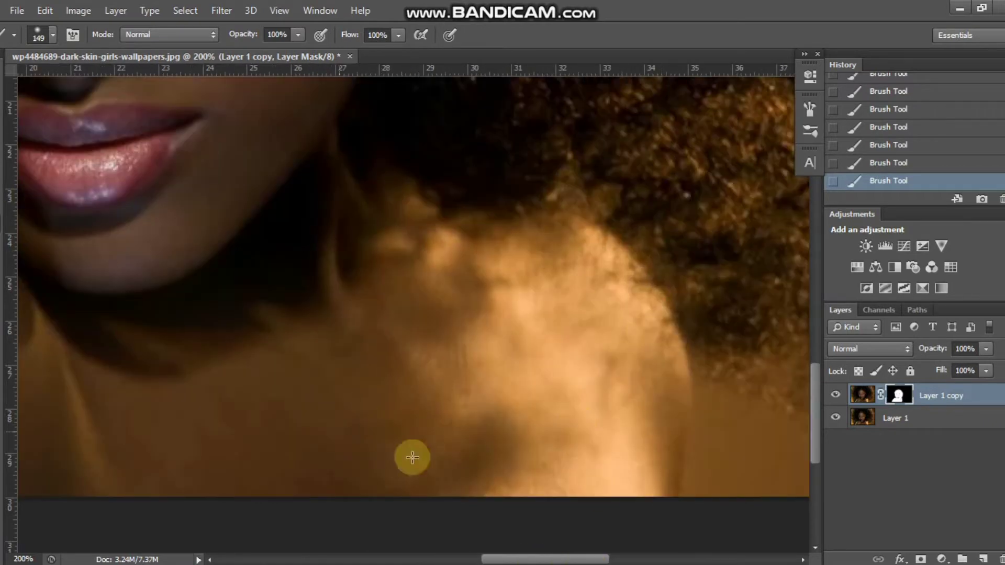
mouse_move(445, 400)
left_mouse_down()
mouse_move(377, 281)
mouse_move(140, 339)
left_mouse_up()
key("ctrl+minus")
key("ctrl+minus")
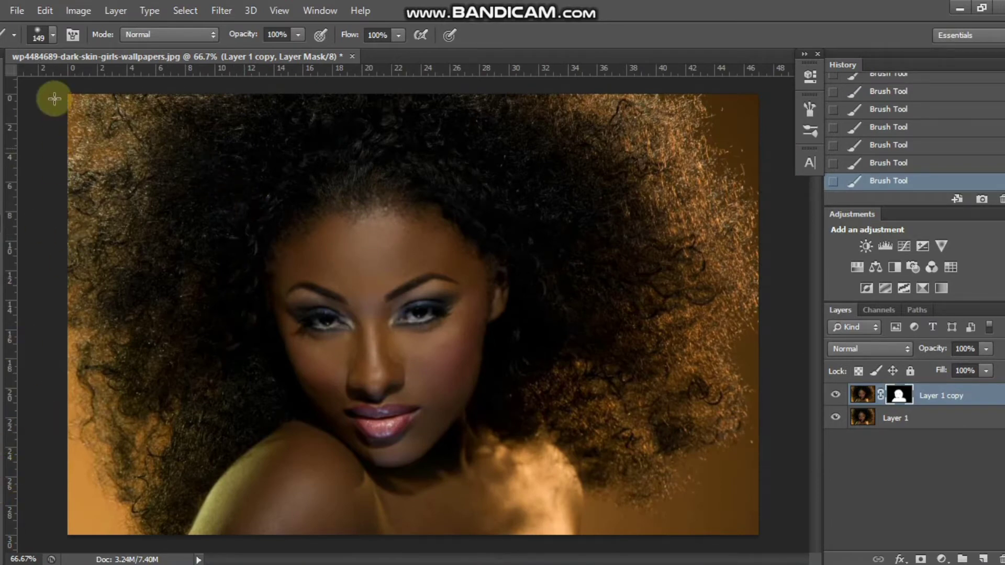
- Retouch the mask over the eyes, lips and brow area with a 28 px brush to restore their sharp detail
left_click(51, 37)
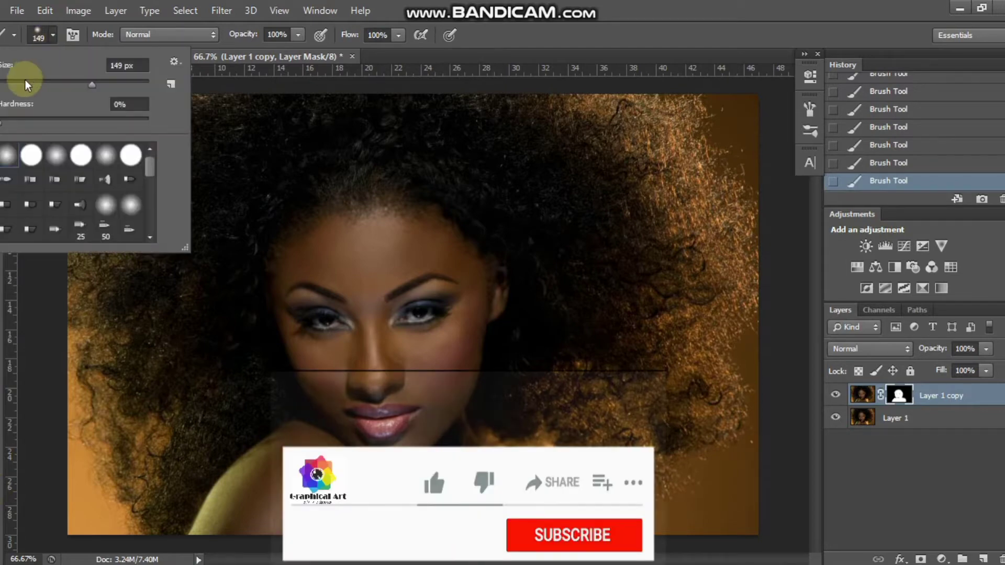
left_click(25, 80)
left_click(321, 315)
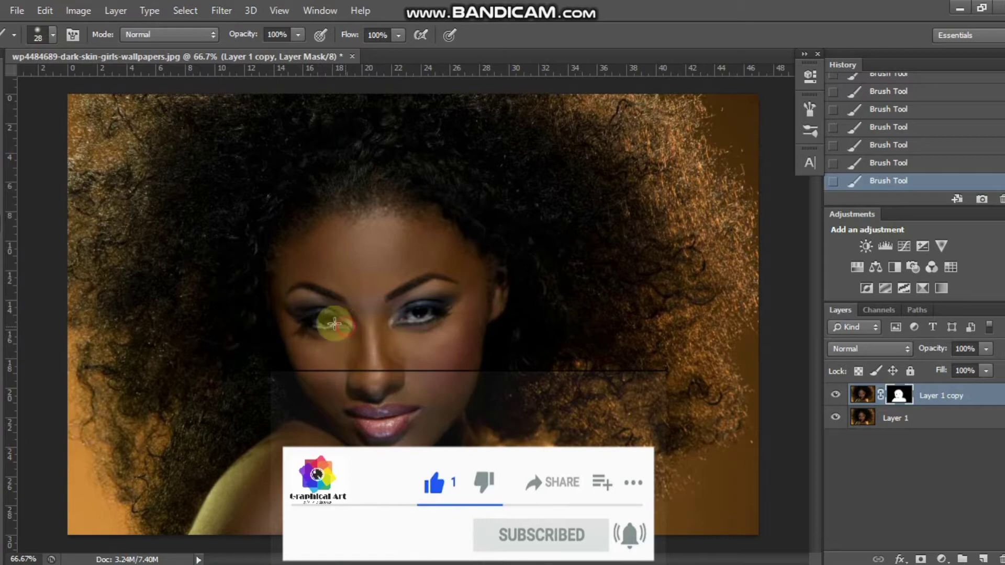
mouse_move(335, 324)
left_mouse_down()
mouse_move(314, 328)
mouse_move(336, 325)
left_mouse_up()
mouse_move(405, 317)
left_mouse_down()
mouse_move(436, 309)
mouse_move(400, 326)
mouse_move(464, 317)
mouse_move(402, 321)
left_mouse_up()
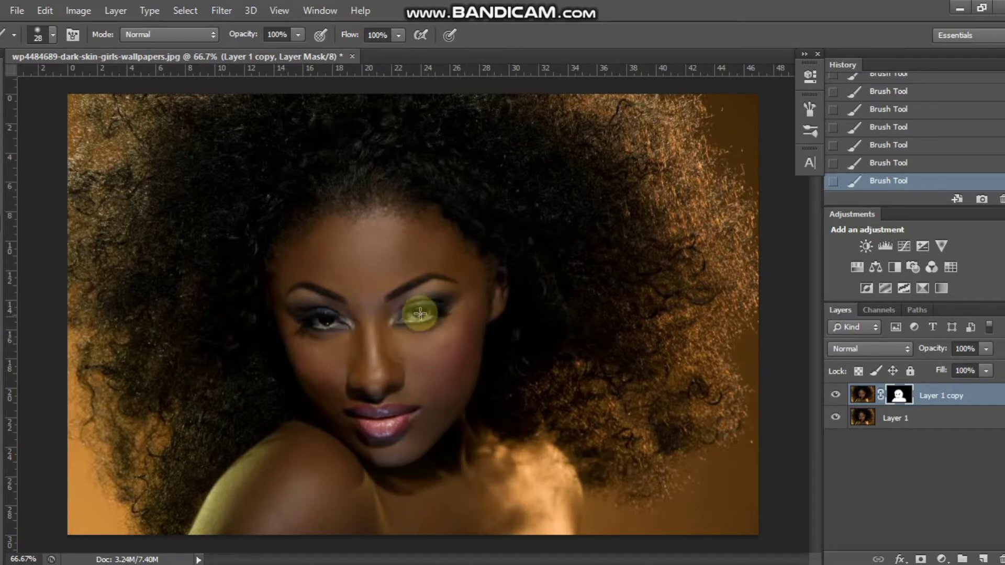
left_click_drag(405, 320, 407, 322)
mouse_move(375, 432)
left_mouse_down()
mouse_move(400, 419)
mouse_move(365, 421)
mouse_move(395, 411)
mouse_move(366, 409)
mouse_move(407, 410)
mouse_move(379, 429)
left_mouse_up()
mouse_move(417, 207)
left_mouse_down()
mouse_move(404, 271)
mouse_move(460, 277)
mouse_move(307, 284)
mouse_move(331, 295)
mouse_move(298, 290)
left_mouse_up()
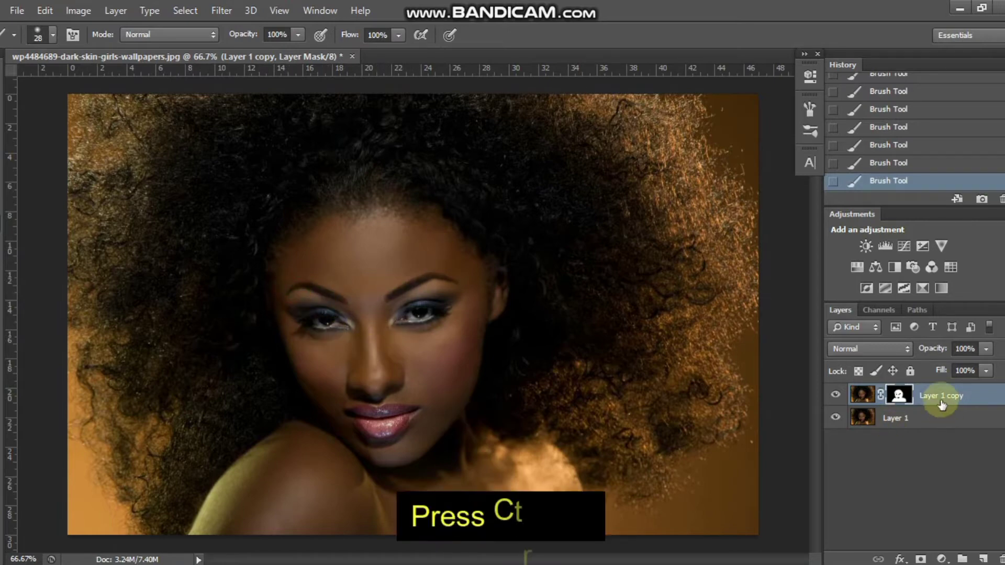
- Merge Layer 1 copy down into Layer 1 and add a new empty layer above it
key("ctrl+e")
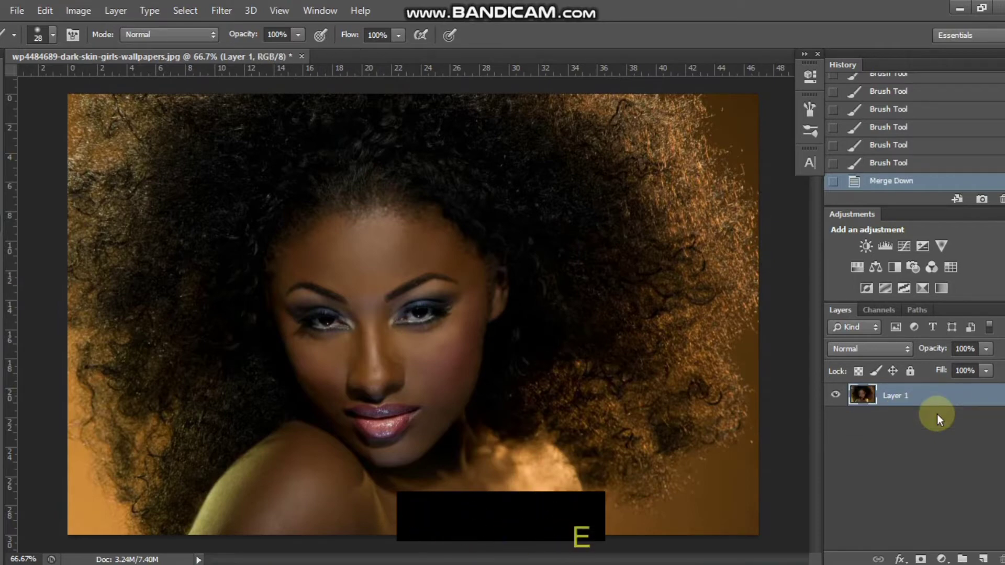
left_click(982, 559)
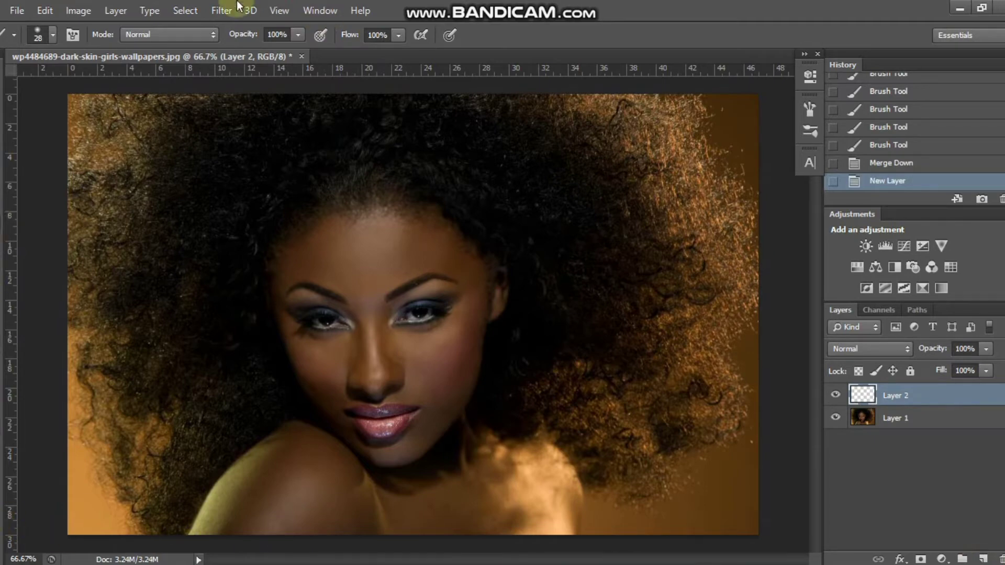
- Paint solid white over the face, neck, shoulders and chest on Layer 2 with a 97 px soft brush
left_click(37, 35)
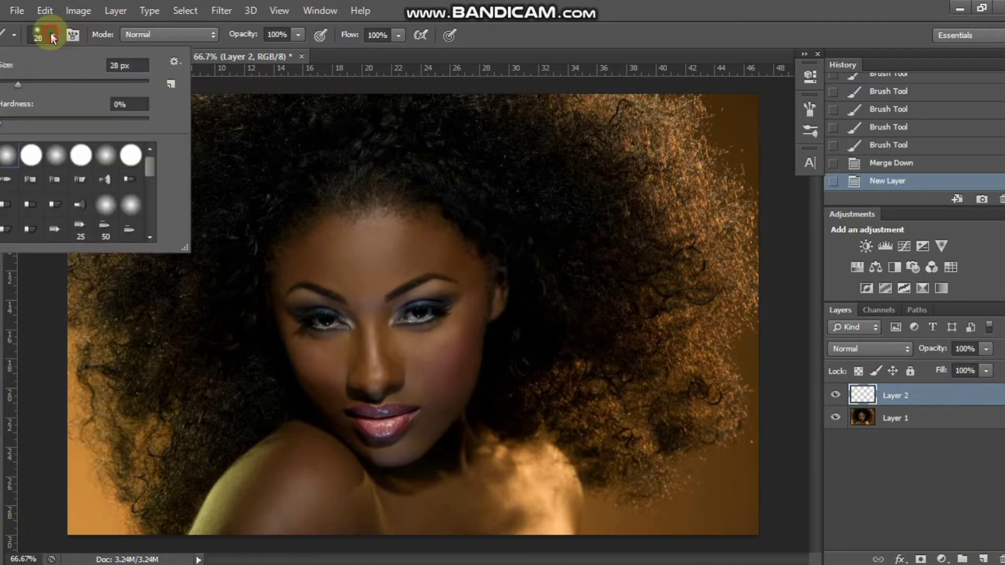
left_click(68, 81)
mouse_move(348, 230)
left_mouse_down()
mouse_move(324, 240)
mouse_move(296, 303)
mouse_move(304, 340)
mouse_move(371, 435)
mouse_move(415, 429)
mouse_move(447, 388)
mouse_move(465, 285)
mouse_move(436, 245)
mouse_move(359, 232)
mouse_move(346, 313)
mouse_move(353, 383)
mouse_move(375, 257)
mouse_move(398, 318)
mouse_move(413, 265)
mouse_move(456, 278)
left_mouse_up()
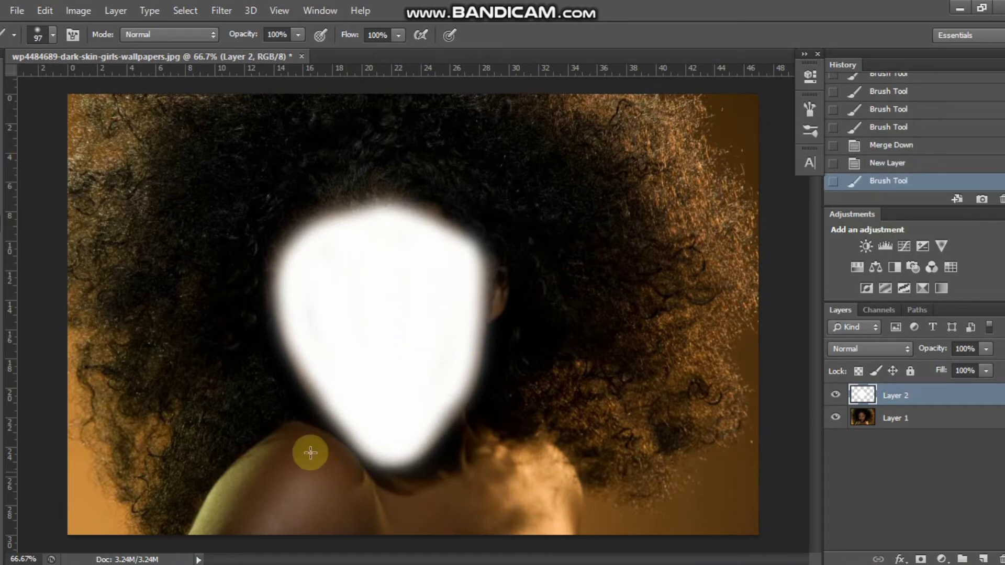
mouse_move(301, 437)
left_mouse_down()
mouse_move(250, 471)
mouse_move(217, 515)
mouse_move(309, 536)
mouse_move(498, 551)
mouse_move(559, 542)
mouse_move(559, 478)
mouse_move(462, 440)
mouse_move(448, 412)
mouse_move(538, 514)
mouse_move(374, 524)
mouse_move(280, 464)
mouse_move(299, 441)
mouse_move(365, 492)
mouse_move(332, 502)
mouse_move(398, 469)
mouse_move(269, 518)
mouse_move(429, 442)
mouse_move(458, 493)
mouse_move(390, 436)
mouse_move(494, 481)
mouse_move(464, 482)
left_mouse_up()
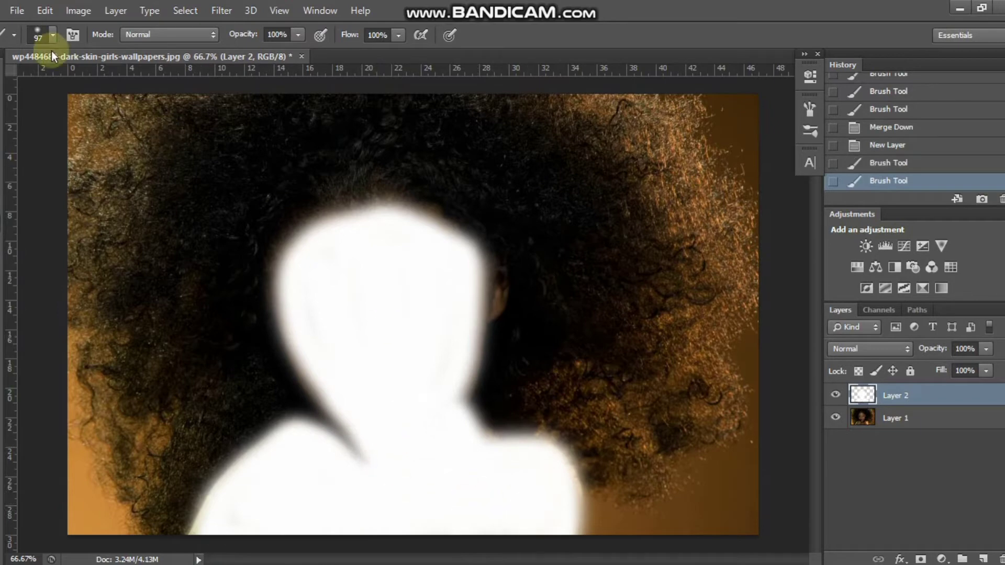
- Reduce the brush to 21 px and fill the ear and the adjoining jaw edge with white on Layer 2
left_click(52, 35)
left_click_drag(24, 81, 15, 84)
left_click_drag(499, 268, 501, 291)
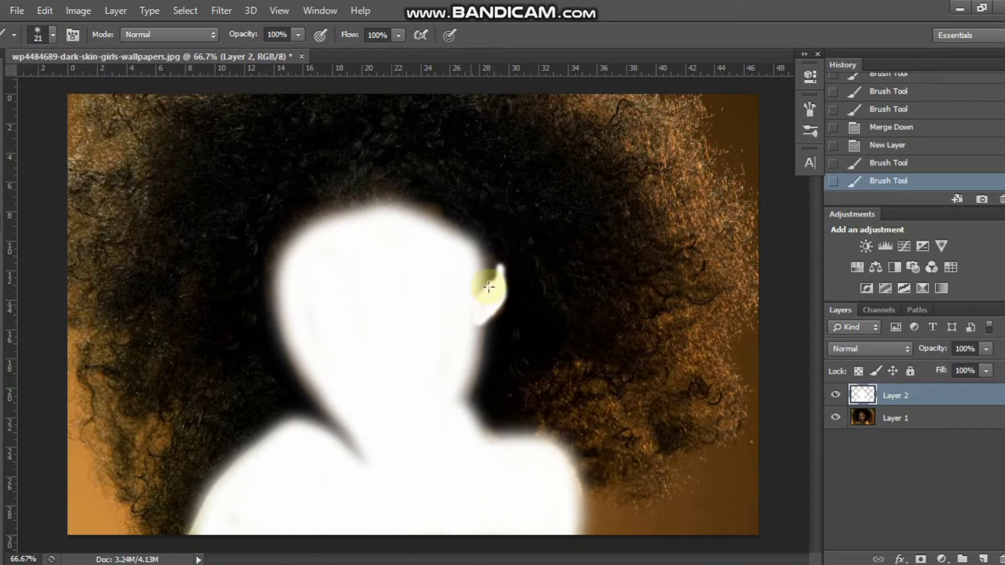
left_click_drag(471, 341, 450, 369)
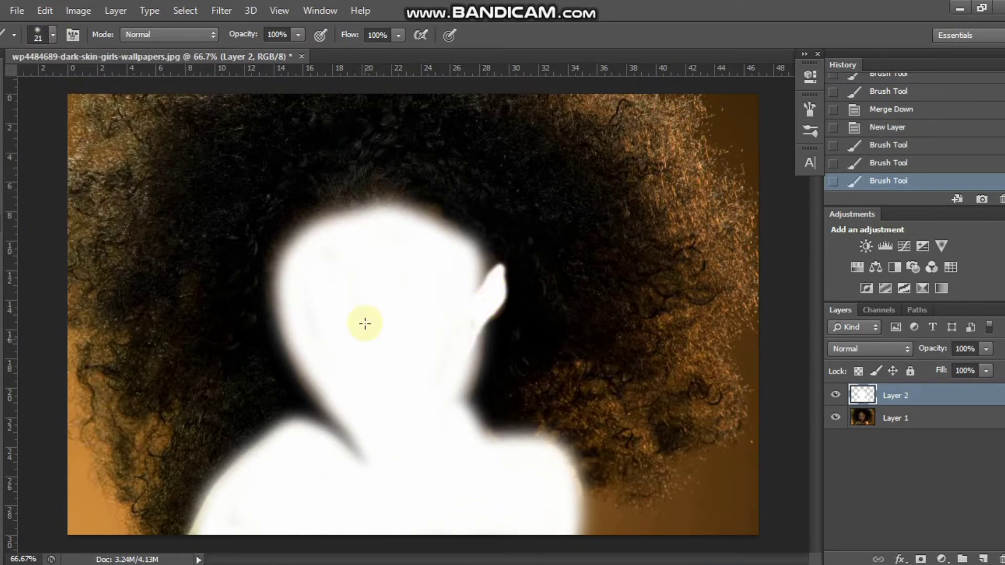
left_click(437, 407)
- Set Layer 2's blend mode to Overlay at 100% opacity
left_click(890, 348)
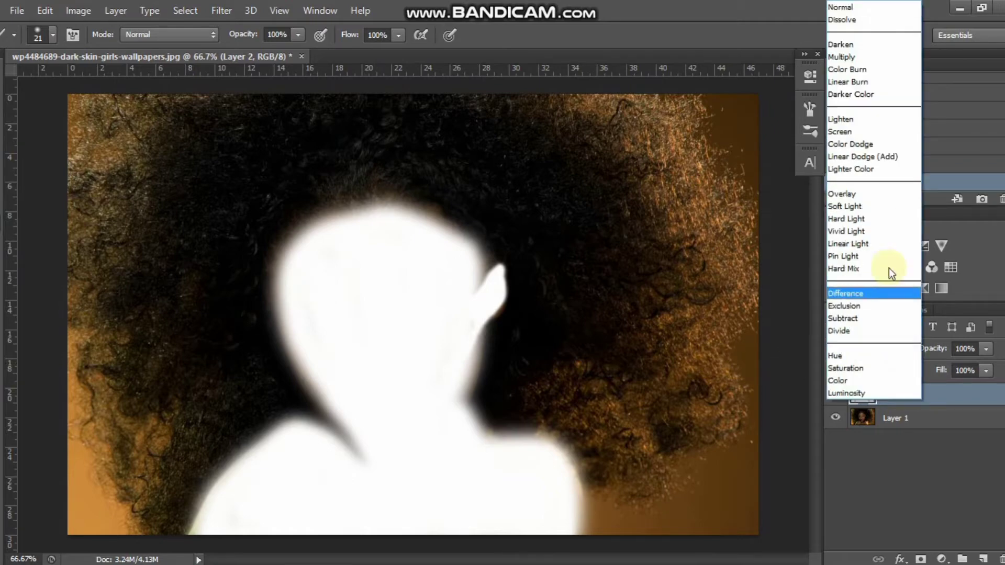
left_click(883, 197)
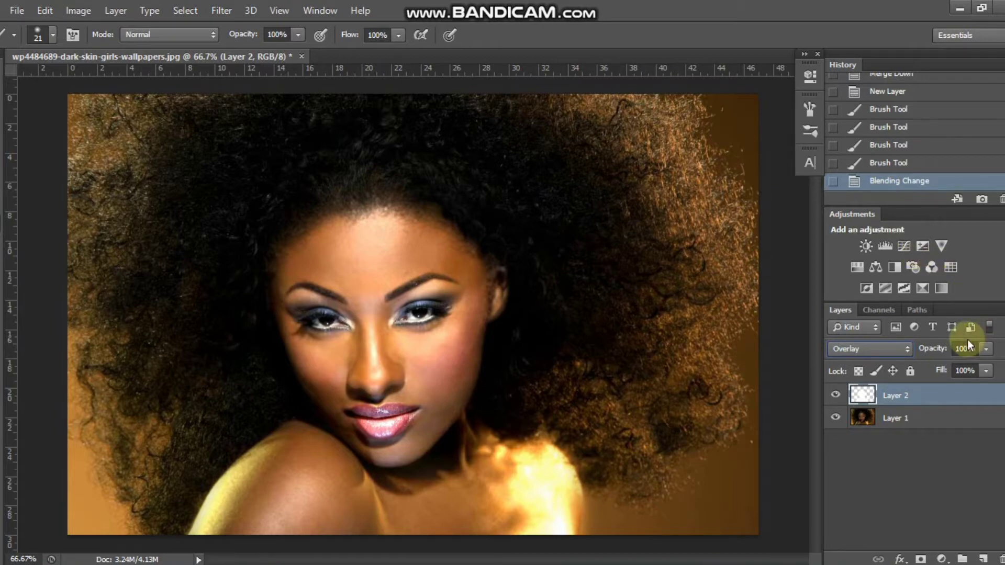
left_click(986, 349)
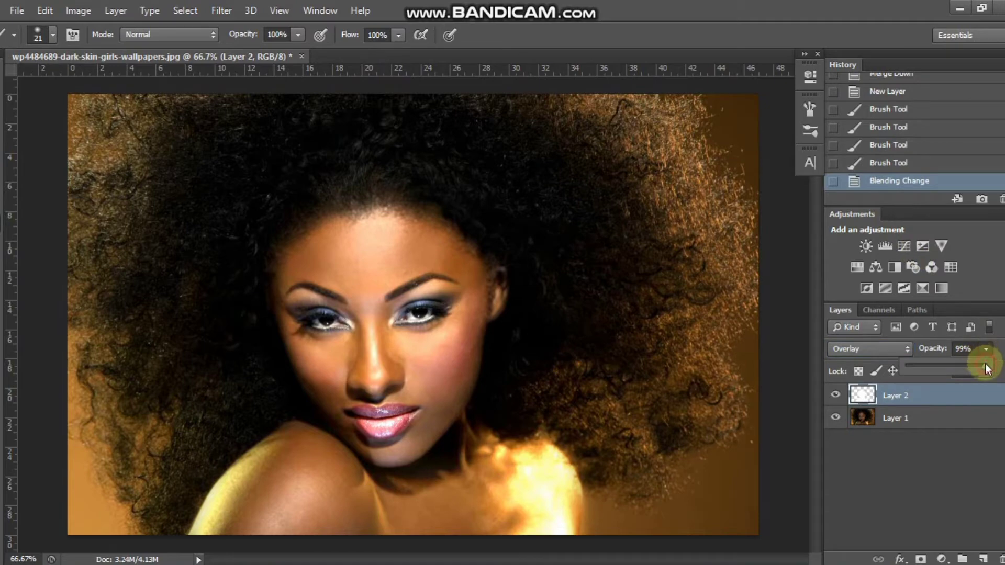
mouse_move(985, 365)
left_mouse_down()
mouse_move(974, 365)
mouse_move(987, 367)
left_mouse_up()
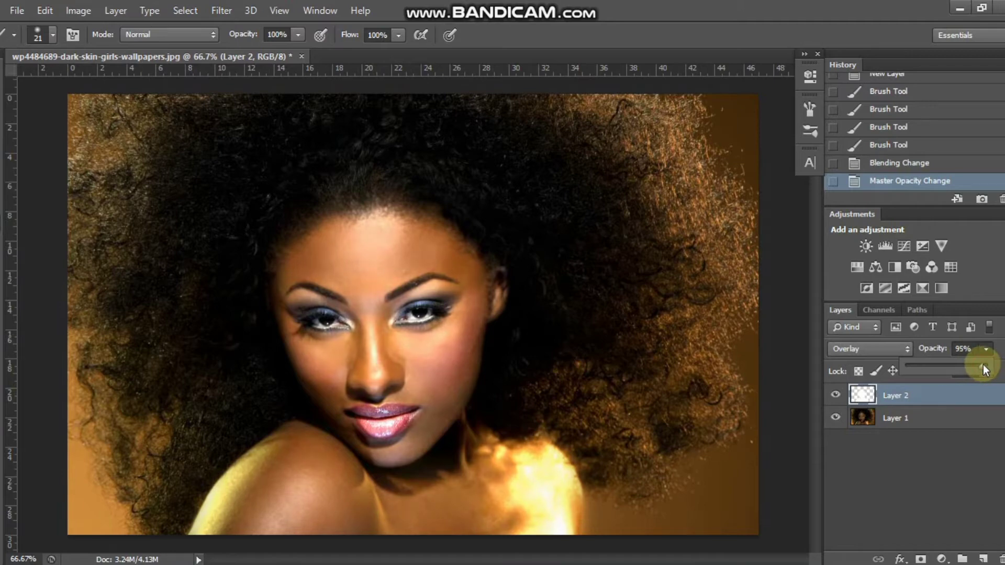
left_click_drag(983, 364, 988, 368)
left_click(989, 352)
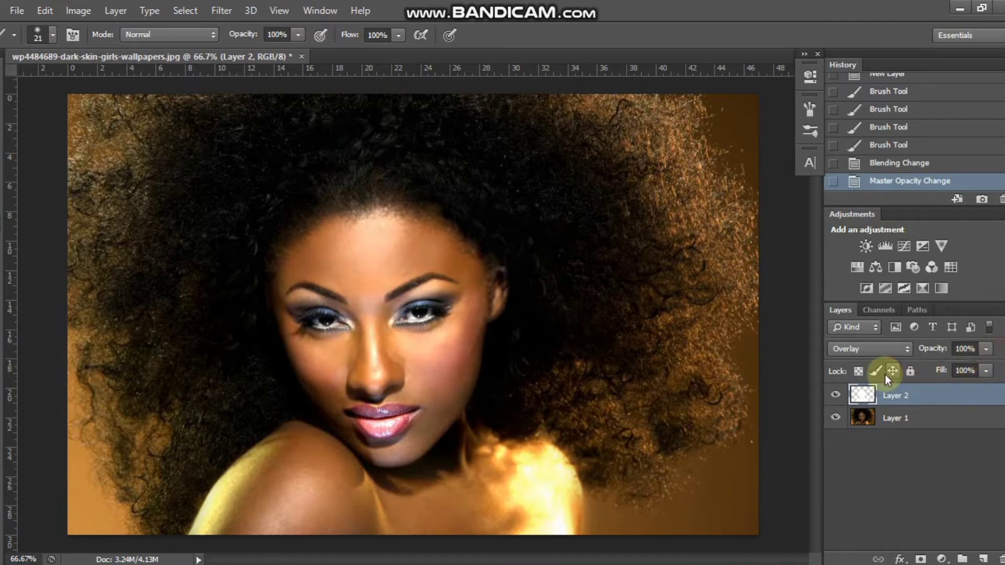
- Erase Layer 2's white over the overly bright far shoulder with a 40 px eraser at 100% opacity
key("e")
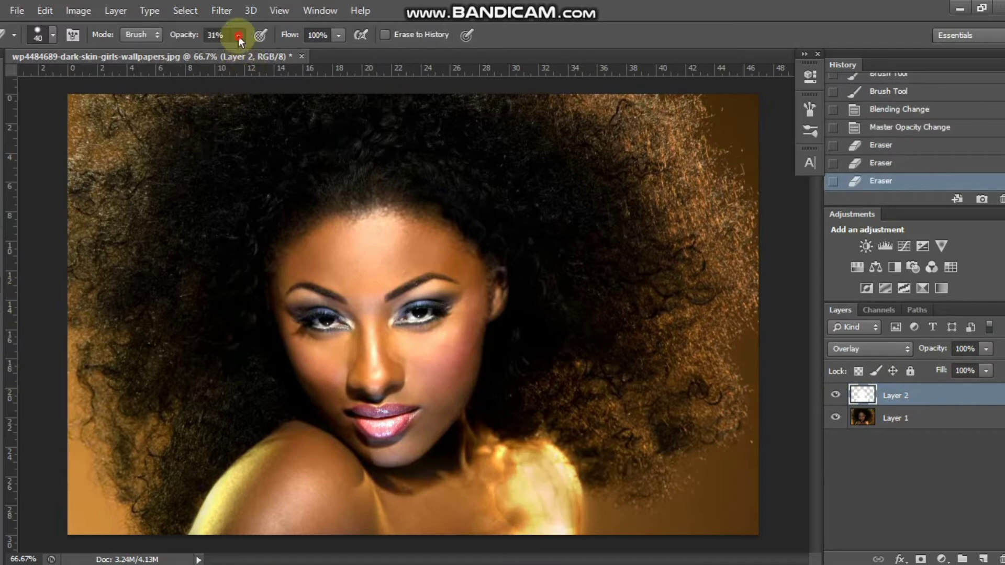
left_click_drag(239, 38, 557, 482)
left_click_drag(505, 440, 528, 450)
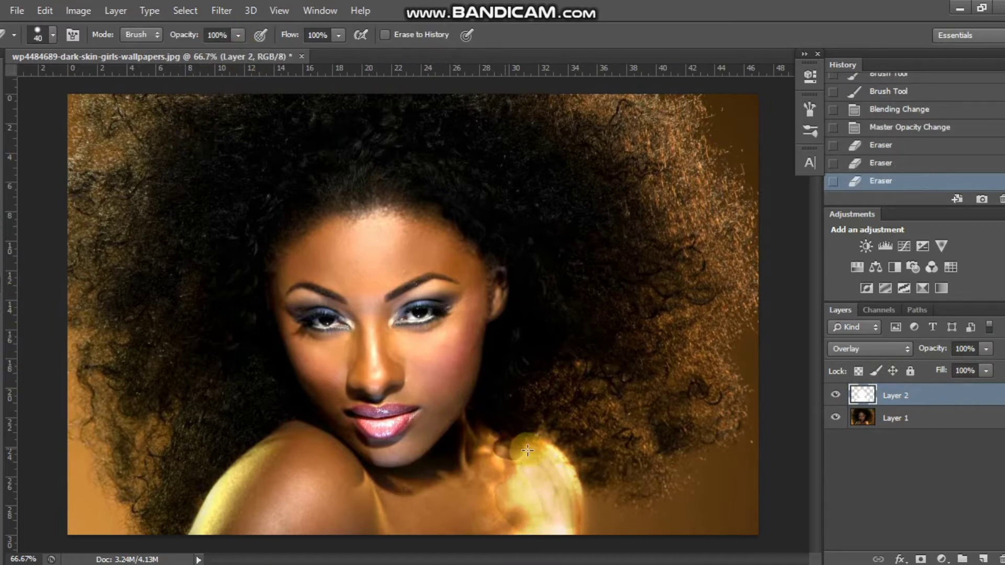
mouse_move(570, 495)
left_mouse_down()
mouse_move(576, 530)
mouse_move(575, 484)
mouse_move(541, 442)
mouse_move(583, 534)
mouse_move(534, 471)
mouse_move(518, 519)
mouse_move(508, 455)
mouse_move(515, 511)
mouse_move(512, 478)
mouse_move(586, 499)
mouse_move(588, 473)
mouse_move(529, 440)
mouse_move(592, 524)
mouse_move(486, 419)
mouse_move(489, 444)
mouse_move(610, 498)
mouse_move(590, 532)
mouse_move(579, 507)
left_mouse_up()
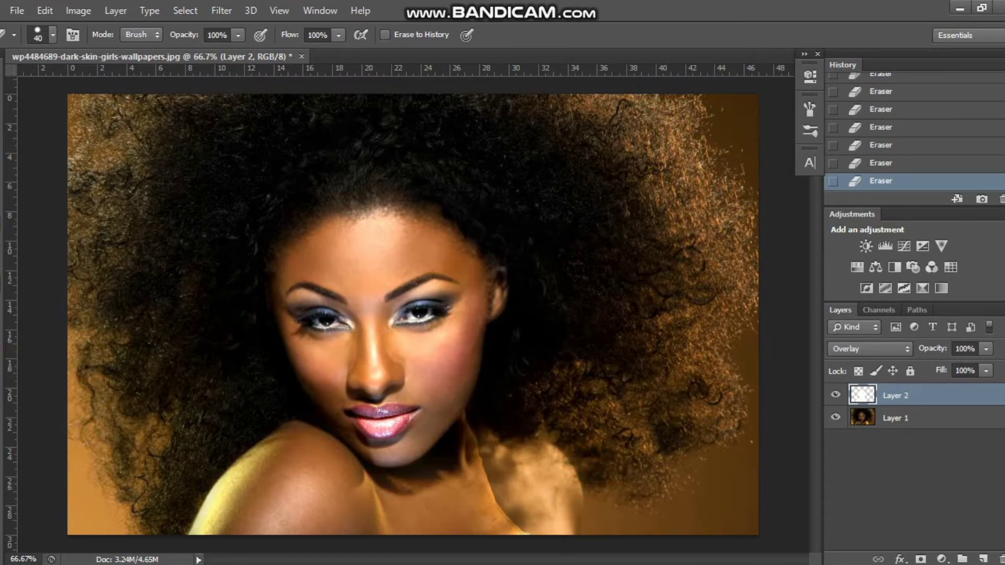
- Paint white over the neck edge and far shoulder on Layer 2 with a 65 px soft brush at 39% opacity
key("b")
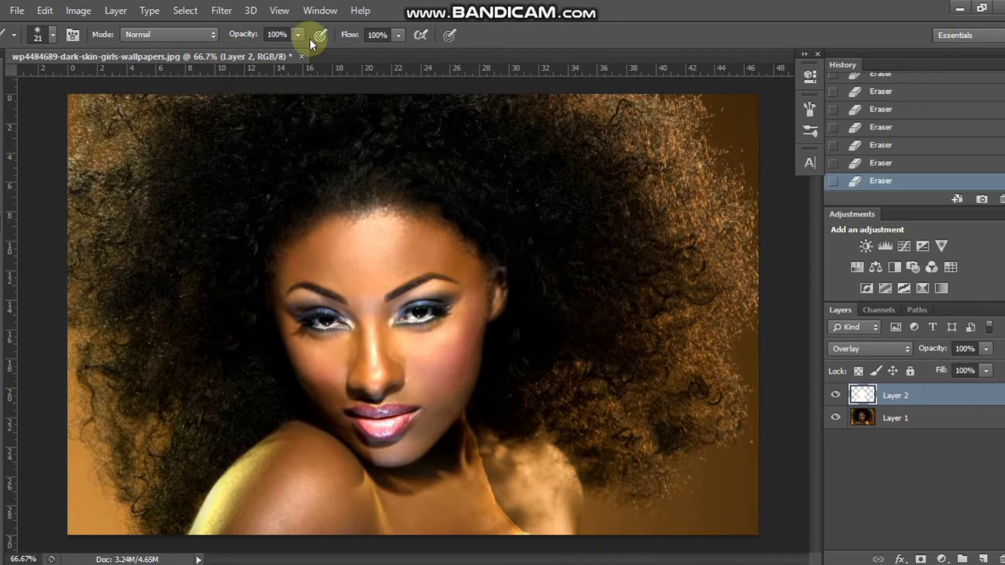
left_click(250, 52)
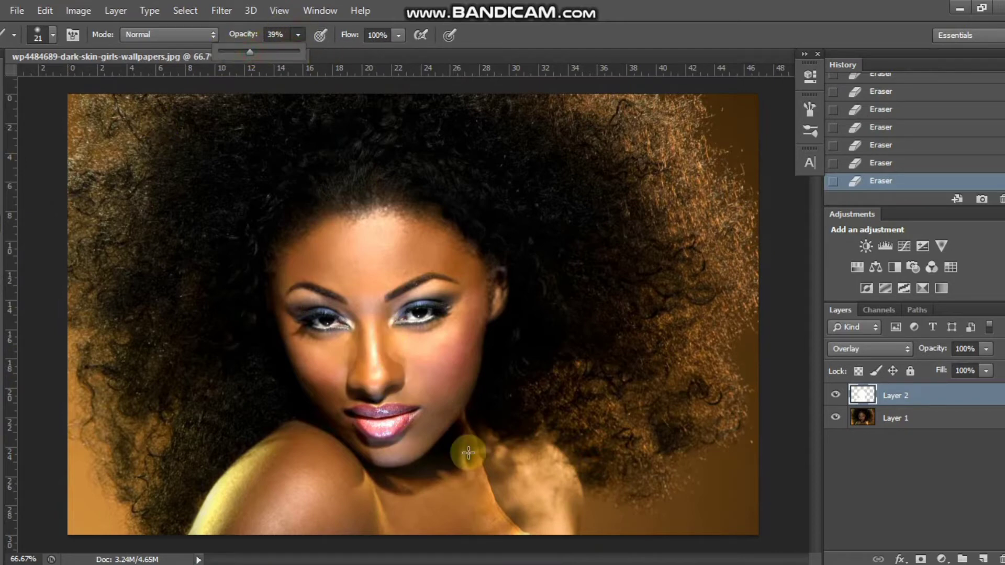
left_click(52, 35)
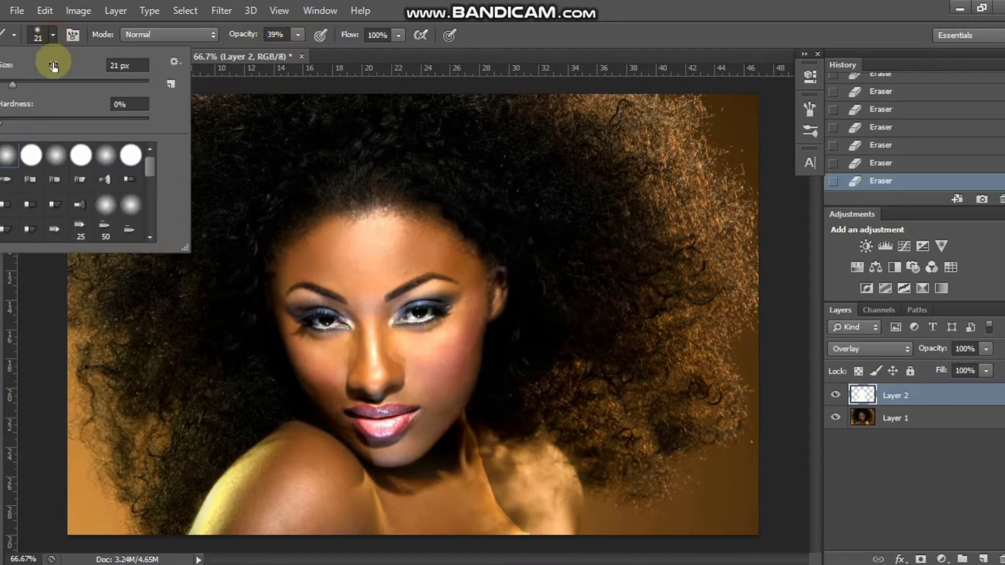
left_click(46, 82)
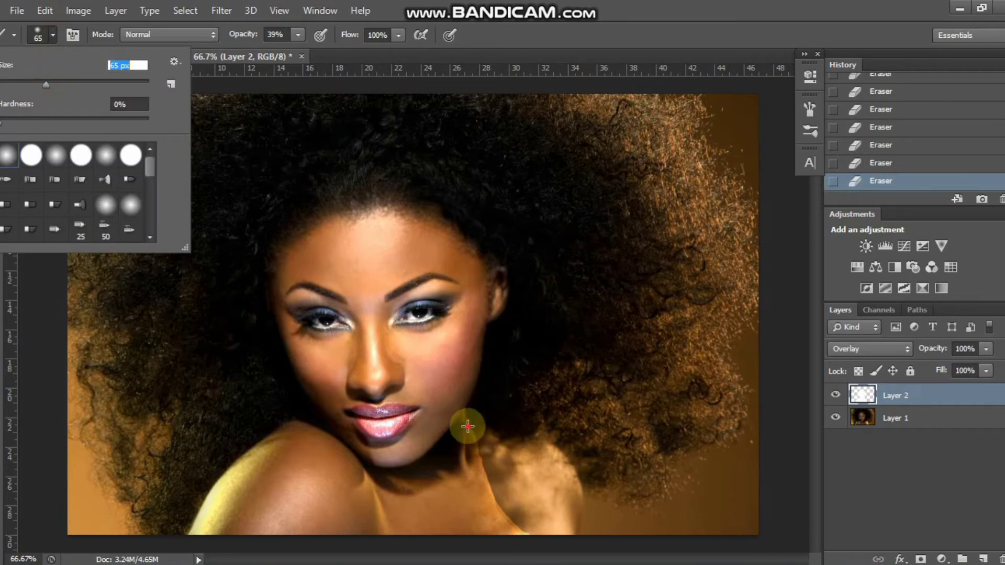
mouse_move(467, 427)
left_mouse_down()
mouse_move(498, 500)
mouse_move(474, 426)
mouse_move(544, 536)
mouse_move(571, 495)
mouse_move(500, 481)
mouse_move(522, 531)
mouse_move(473, 440)
mouse_move(468, 459)
mouse_move(504, 516)
mouse_move(472, 445)
mouse_move(518, 538)
mouse_move(505, 492)
left_mouse_up()
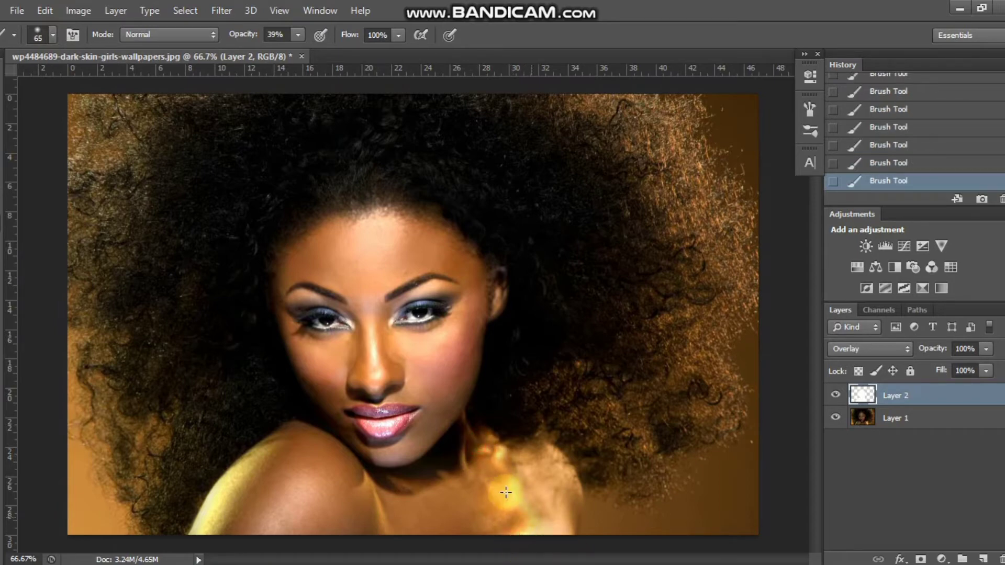
left_click_drag(524, 459, 563, 503)
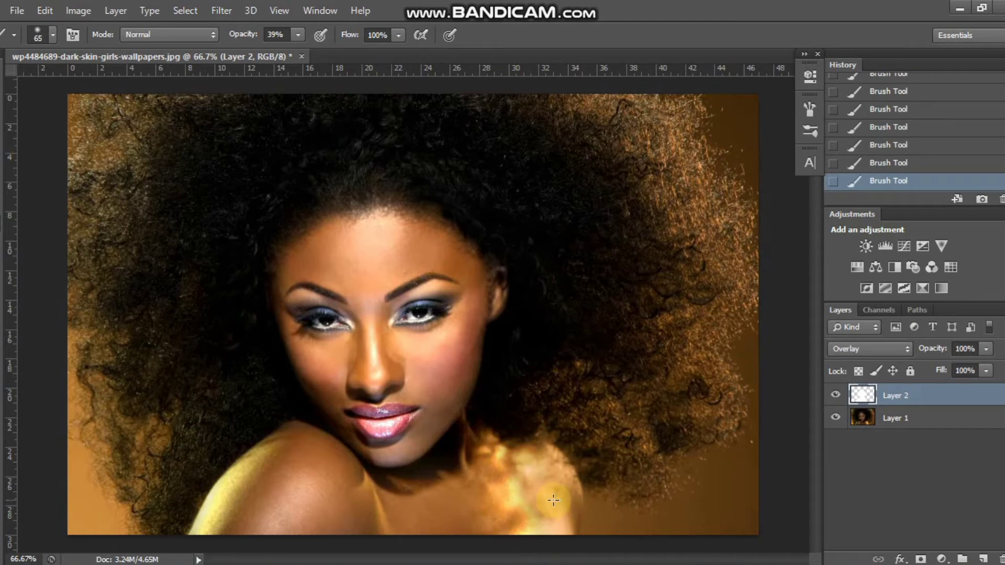
mouse_move(573, 562)
left_mouse_down()
mouse_move(529, 481)
mouse_move(576, 507)
mouse_move(542, 457)
mouse_move(550, 460)
left_mouse_up()
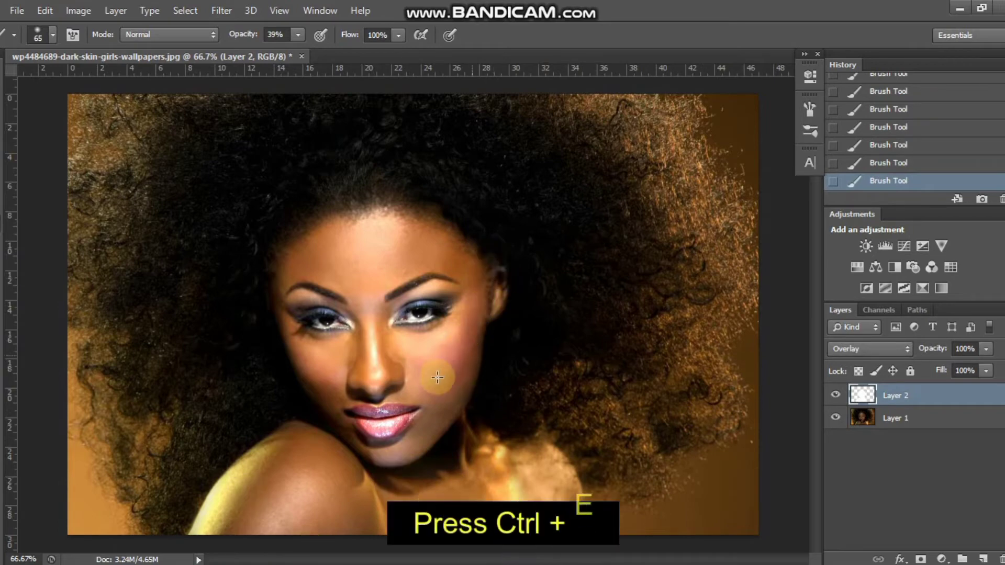
- Merge Layer 2 down and paint a light peach skin tone over the face, neck and shoulders on a new layer with a 119 px brush
key("ctrl+e")
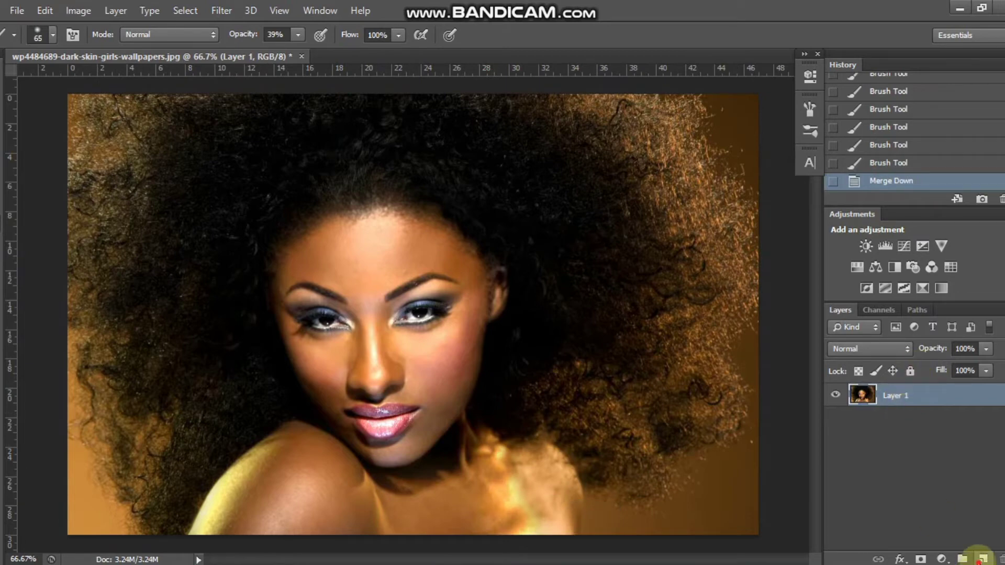
left_click(982, 558)
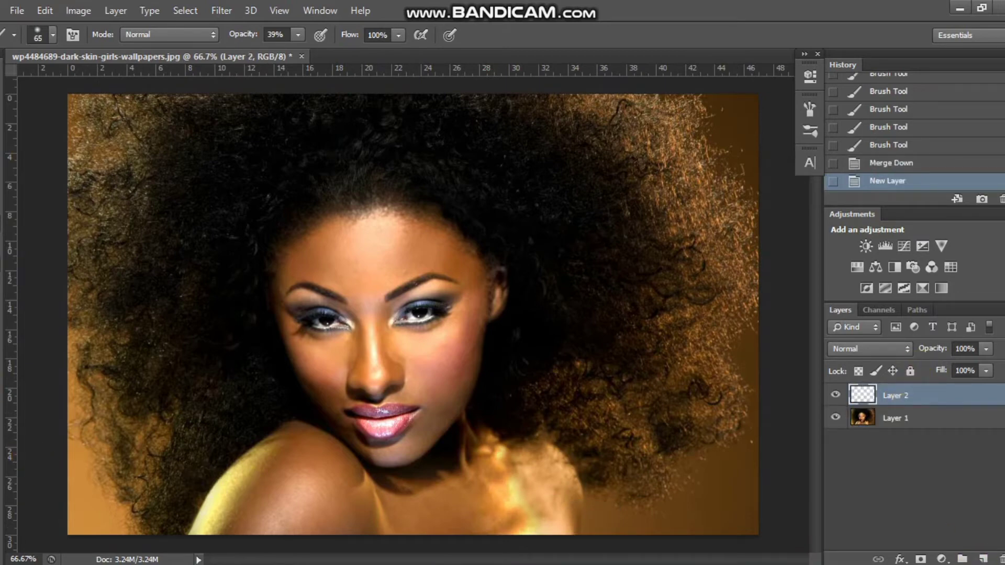
key("i")
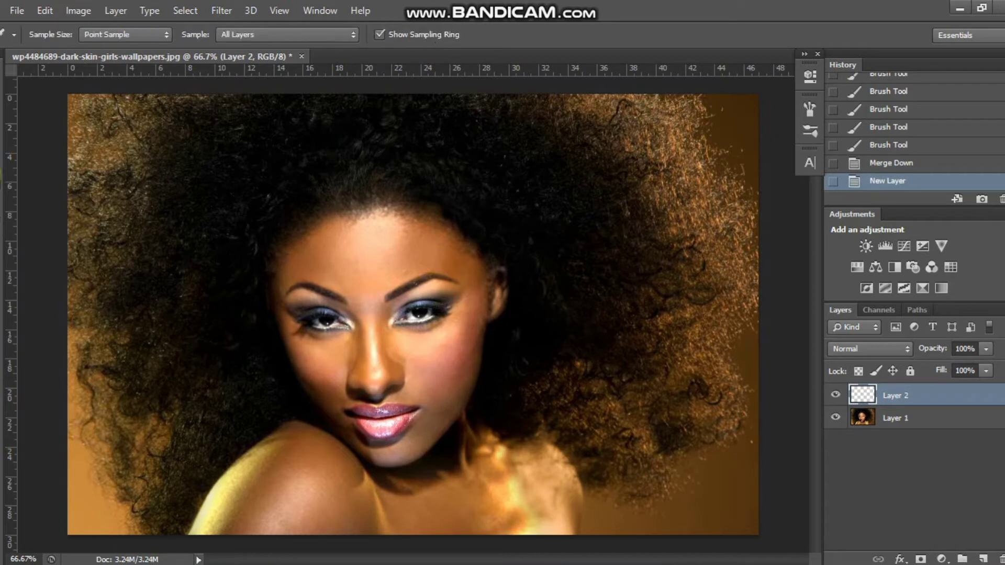
key("b")
mouse_move(311, 332)
left_mouse_down()
mouse_move(382, 461)
mouse_move(399, 224)
mouse_move(399, 439)
mouse_move(387, 383)
mouse_move(489, 276)
mouse_move(377, 460)
mouse_move(224, 489)
mouse_move(336, 488)
mouse_move(433, 534)
mouse_move(539, 460)
mouse_move(518, 497)
mouse_move(455, 440)
mouse_move(468, 382)
left_mouse_up()
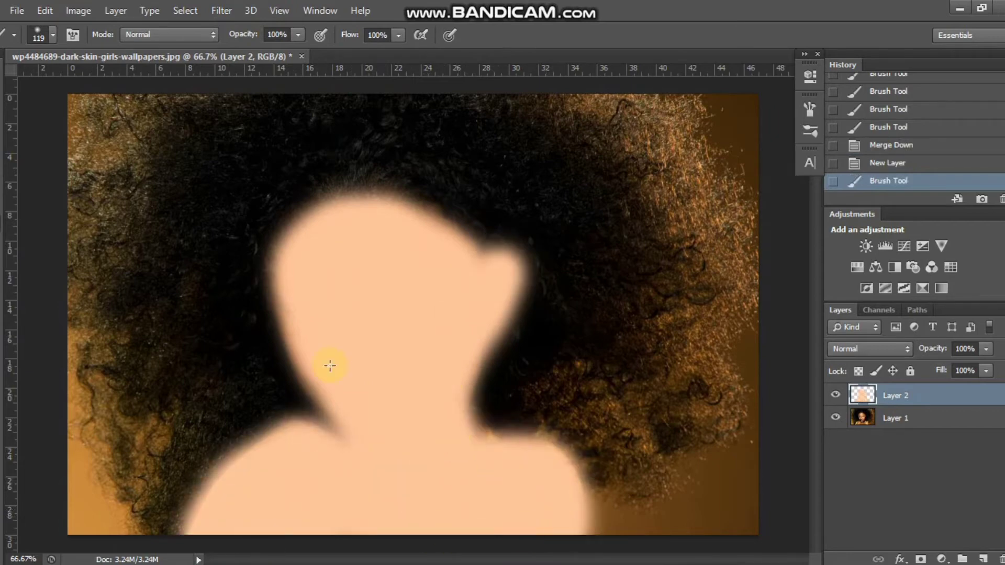
- Set the peach layer's blend mode to Screen and its opacity to 37%
left_click(905, 349)
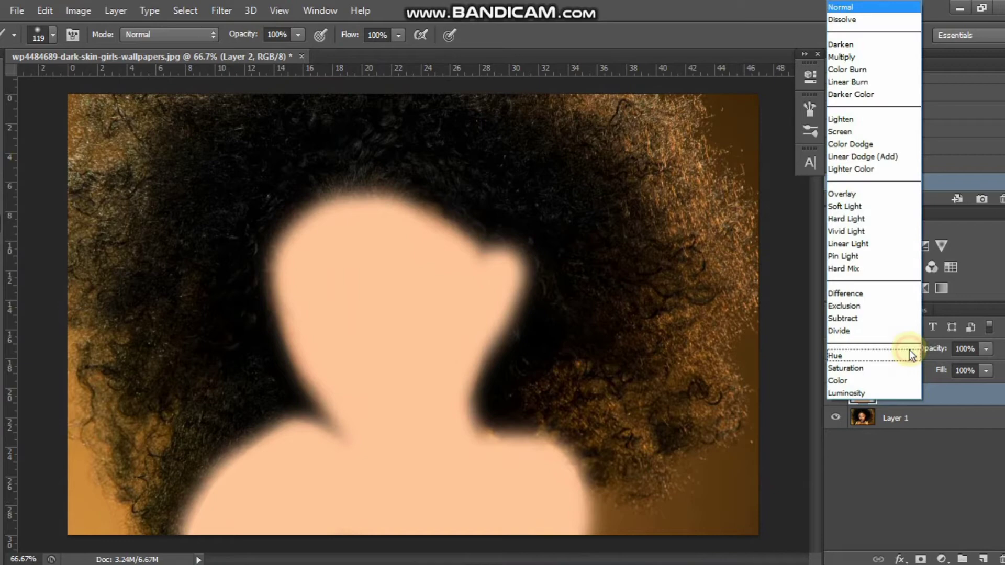
left_click(887, 134)
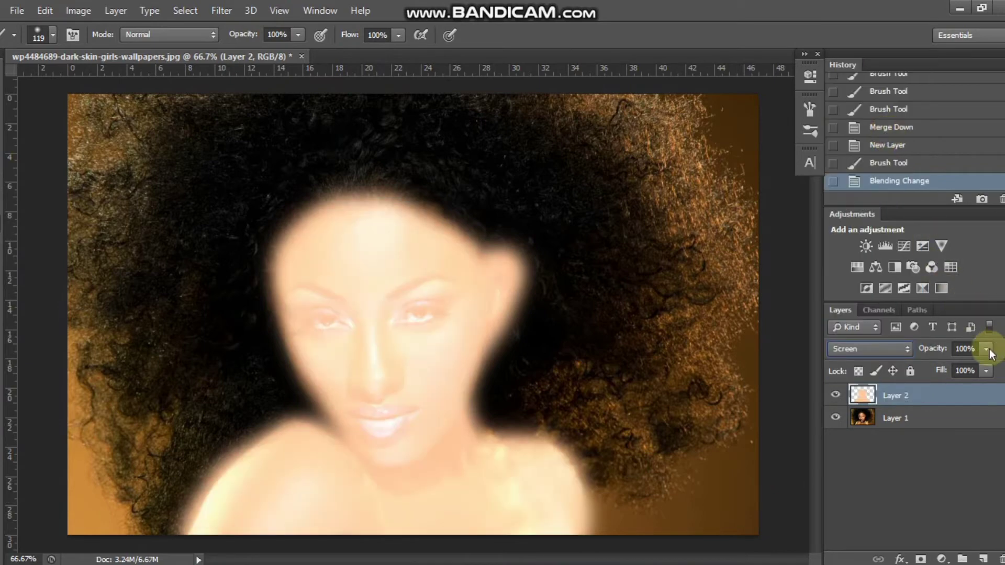
left_click(933, 366)
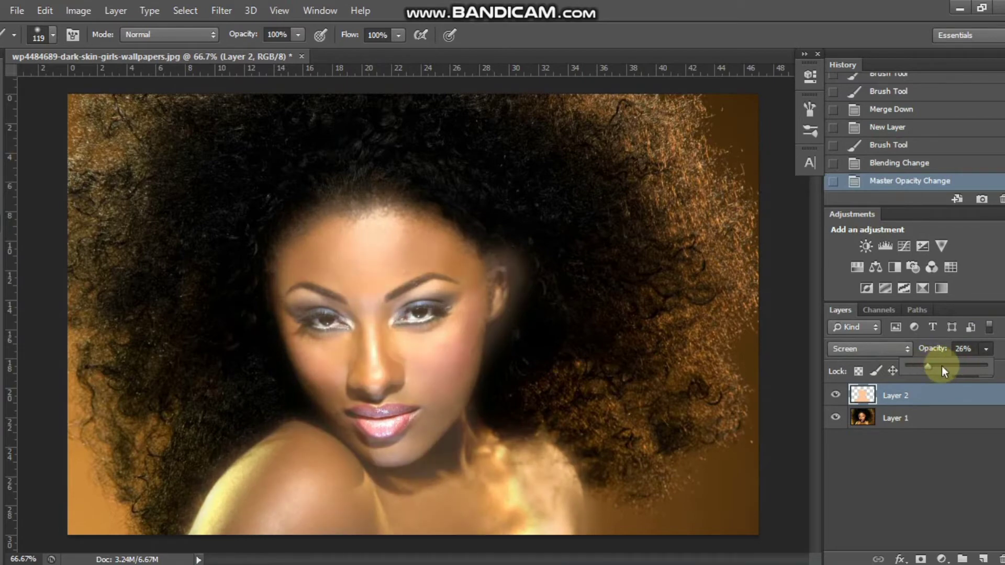
left_click_drag(933, 365, 935, 367)
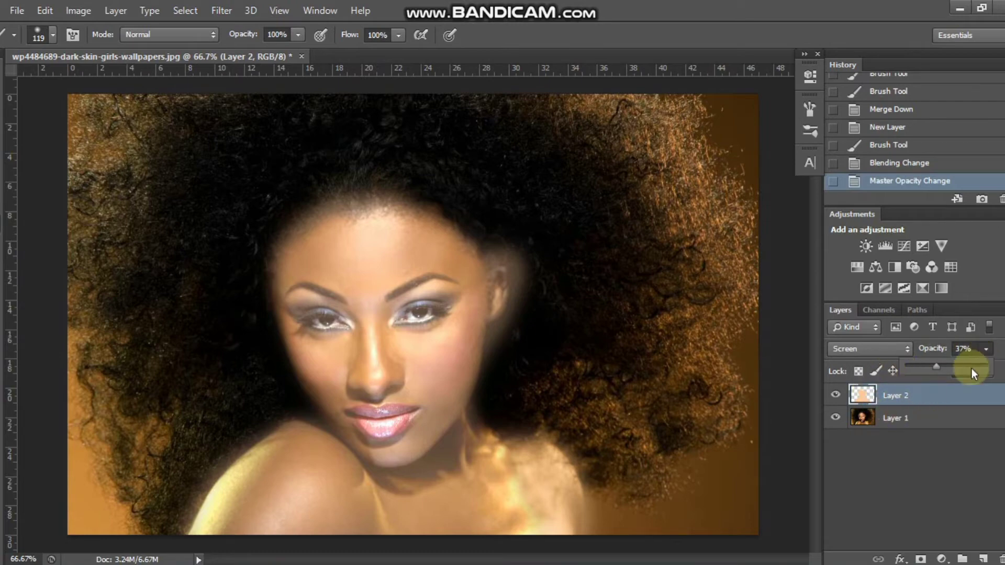
left_click(938, 396)
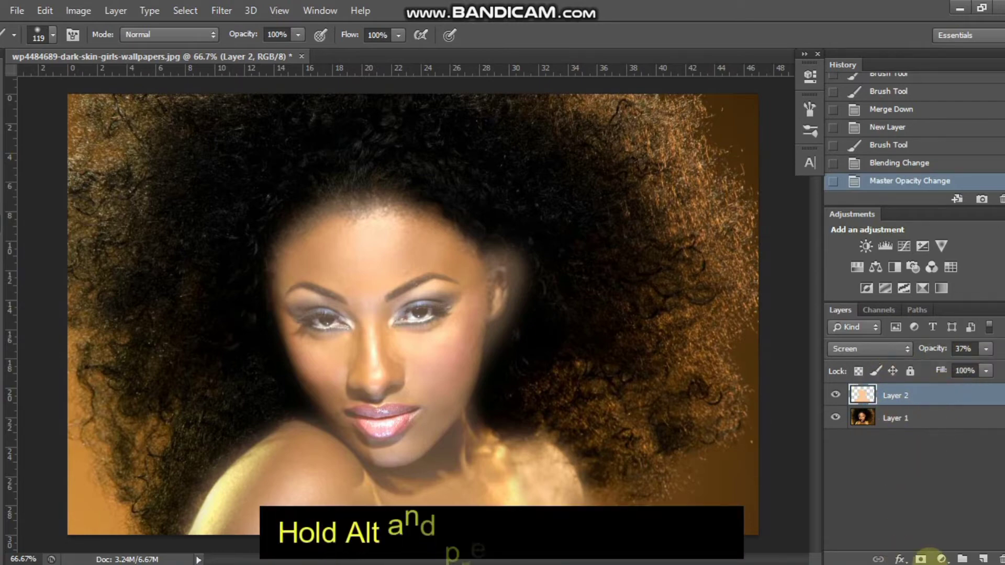
- Add a black mask to Layer 2 and reveal the tint over the forehead, far cheek and jaw with a 73 px soft brush
left_click(920, 560, "alt")
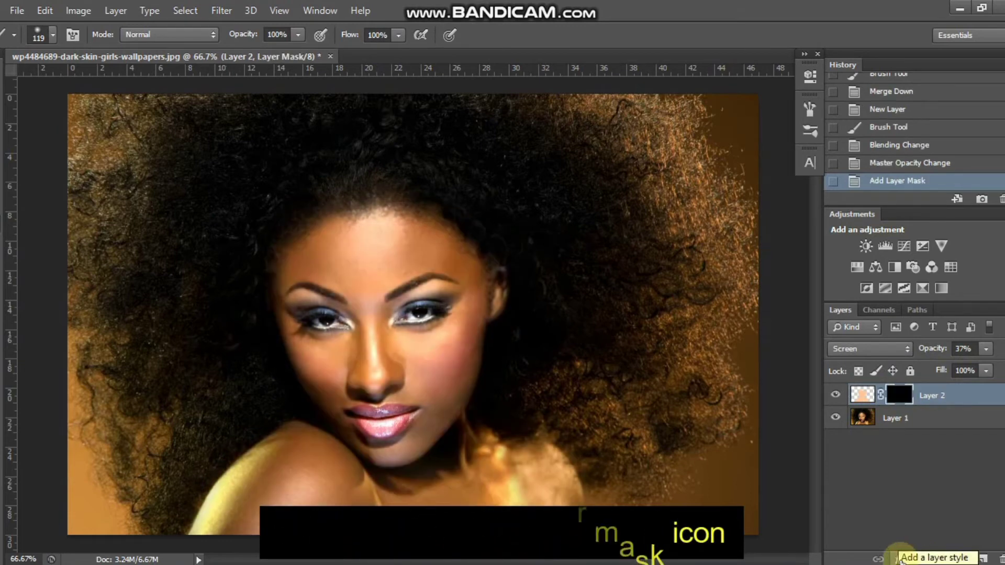
key("ctrl+plus")
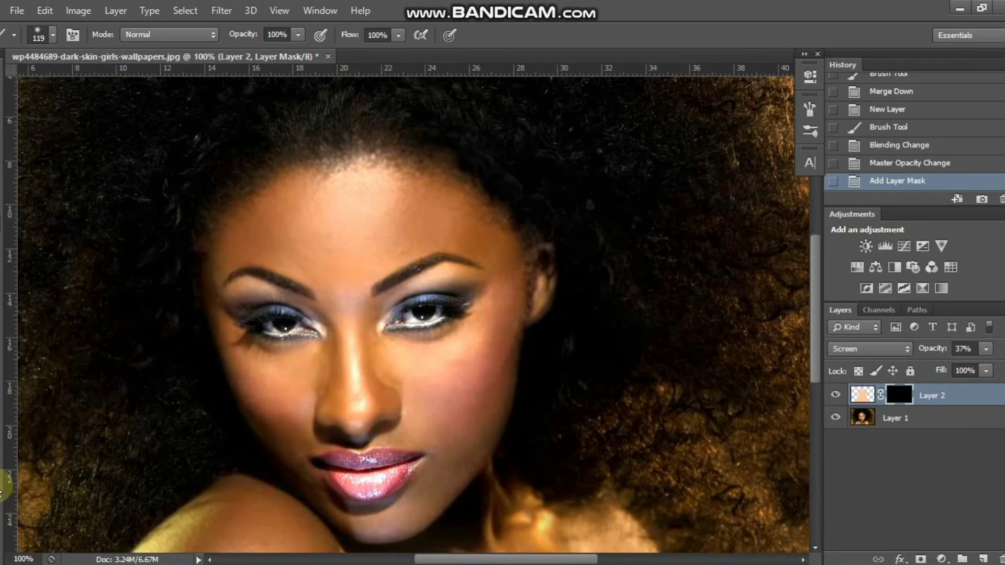
key("bracketleft")
key("bracketleft")
key("bracketleft")
mouse_move(285, 213)
left_mouse_down()
mouse_move(308, 183)
mouse_move(269, 246)
left_mouse_up()
left_click_drag(264, 209, 246, 230)
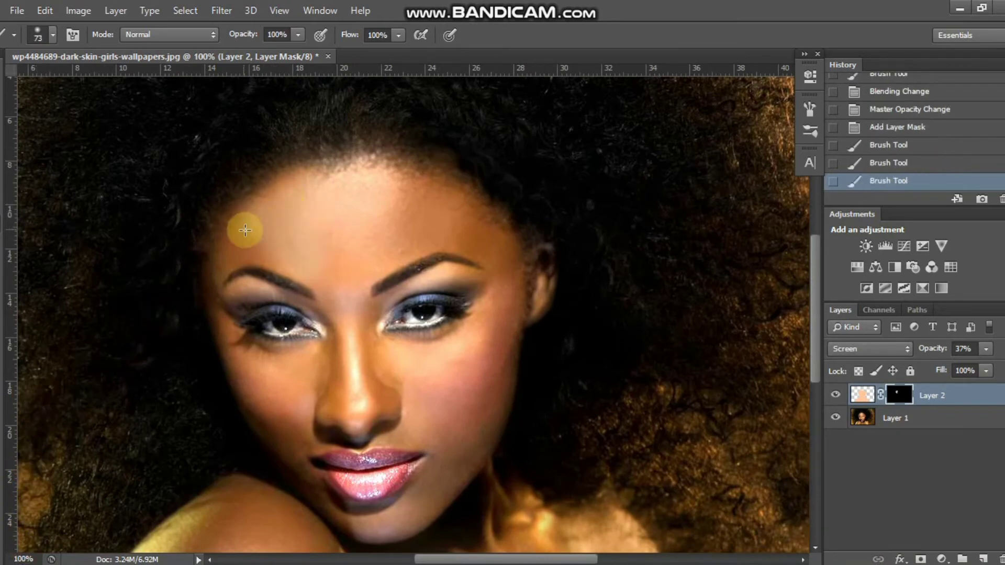
mouse_move(364, 194)
left_mouse_down()
mouse_move(442, 210)
mouse_move(490, 238)
mouse_move(509, 321)
mouse_move(447, 477)
mouse_move(486, 415)
left_mouse_up()
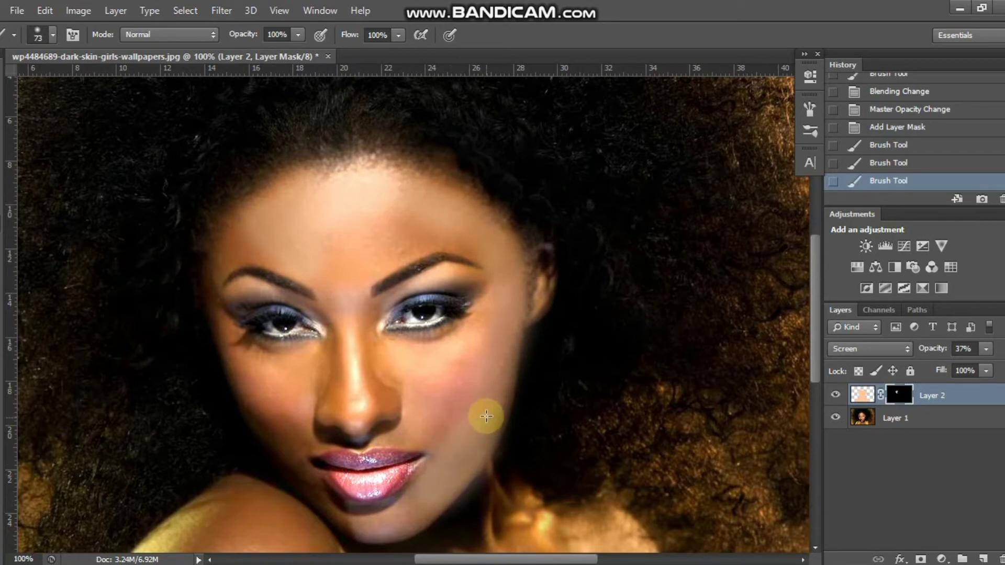
mouse_move(394, 362)
left_mouse_down()
mouse_move(485, 318)
mouse_move(449, 388)
left_mouse_up()
mouse_move(434, 384)
left_mouse_down()
mouse_move(440, 446)
mouse_move(432, 408)
left_mouse_up()
mouse_move(349, 251)
left_mouse_down()
mouse_move(354, 370)
mouse_move(343, 388)
mouse_move(379, 426)
mouse_move(411, 230)
left_mouse_up()
- Reveal the tint around the brows, eyes and nose on the layer mask with a 47 px soft brush
left_click(53, 35)
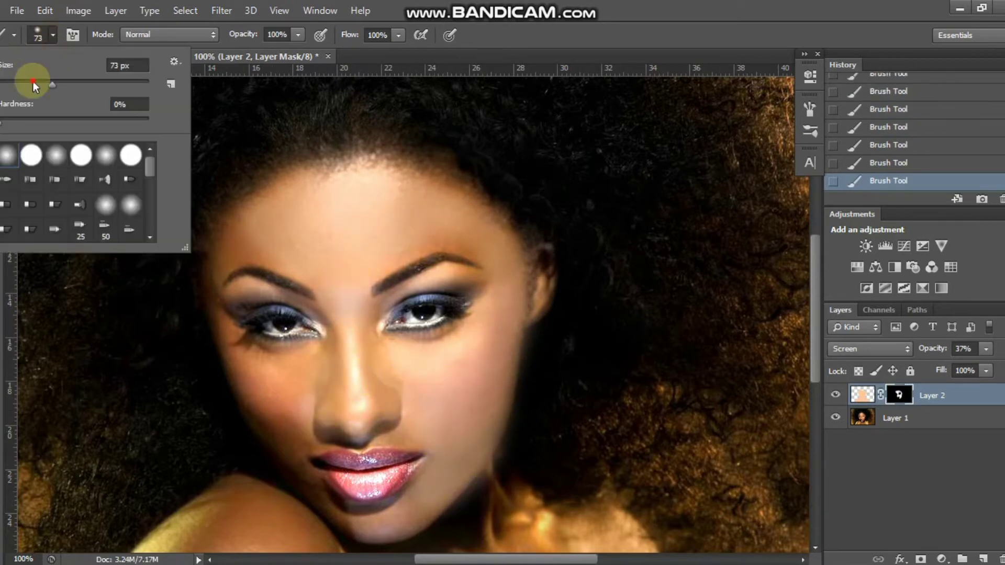
left_click_drag(34, 82, 28, 81)
left_click(411, 253)
mouse_move(411, 253)
left_mouse_down()
mouse_move(450, 244)
mouse_move(486, 267)
left_mouse_up()
key("ctrl+z")
mouse_move(402, 257)
left_mouse_down()
mouse_move(459, 240)
mouse_move(439, 273)
mouse_move(461, 277)
mouse_move(398, 294)
left_mouse_up()
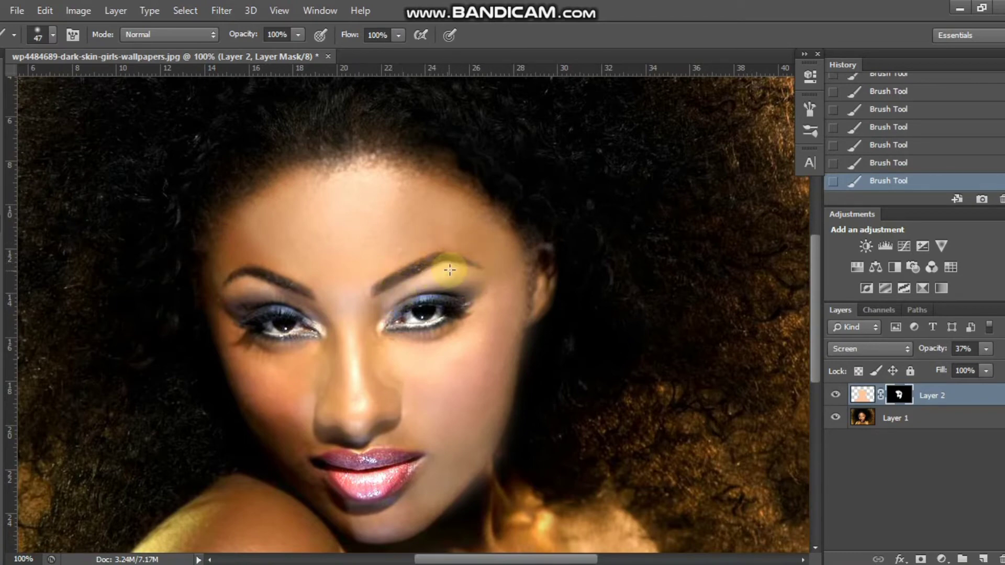
left_click_drag(449, 270, 363, 376)
left_click_drag(386, 342, 349, 327)
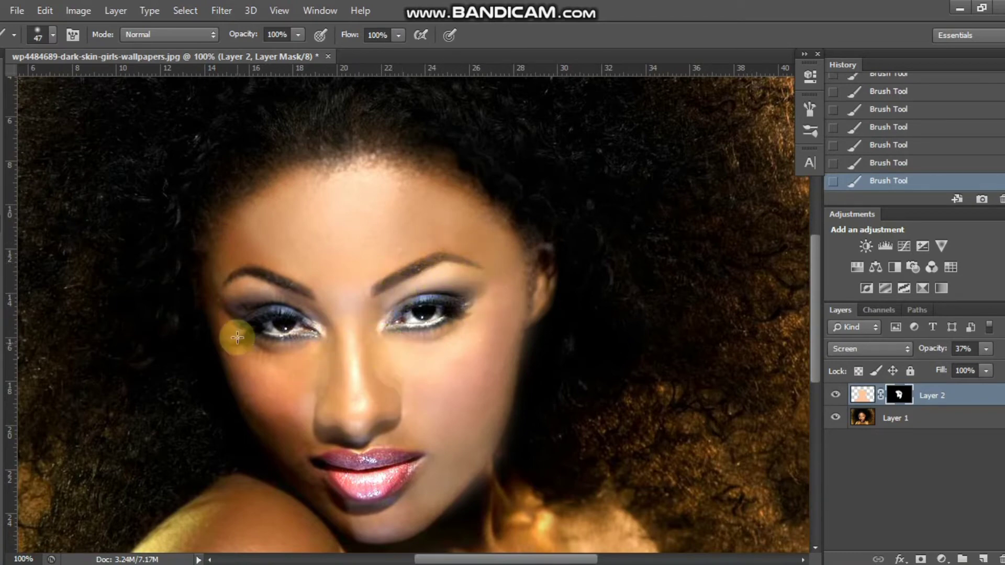
mouse_move(237, 338)
left_mouse_down()
mouse_move(247, 382)
mouse_move(282, 388)
mouse_move(310, 357)
left_mouse_up()
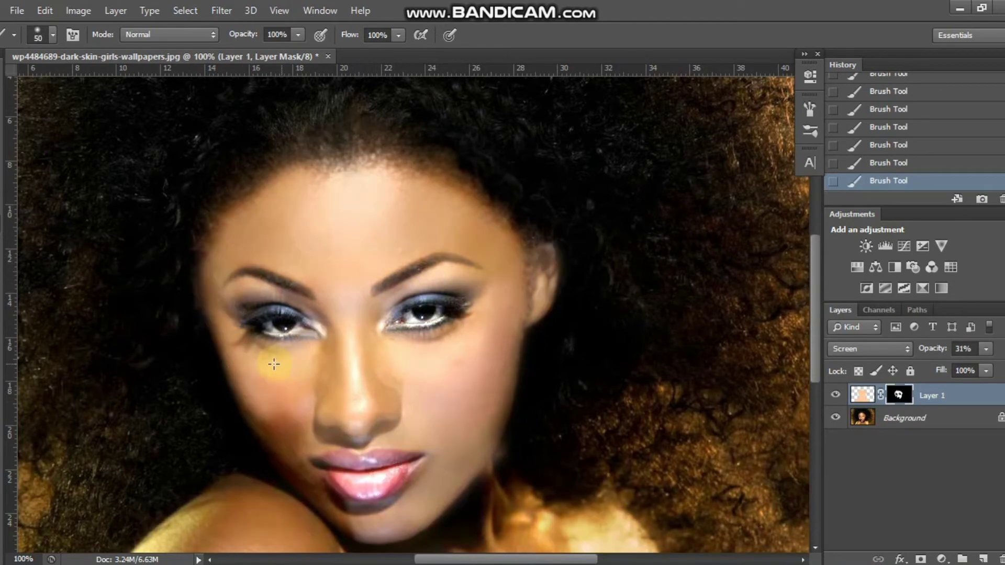
- Reveal the tint over the near cheek, neck, chest and shoulders on the layer mask with a 50 px soft brush
mouse_move(274, 364)
left_mouse_down()
mouse_move(255, 389)
mouse_move(236, 361)
mouse_move(242, 403)
mouse_move(325, 493)
mouse_move(560, 467)
left_mouse_up()
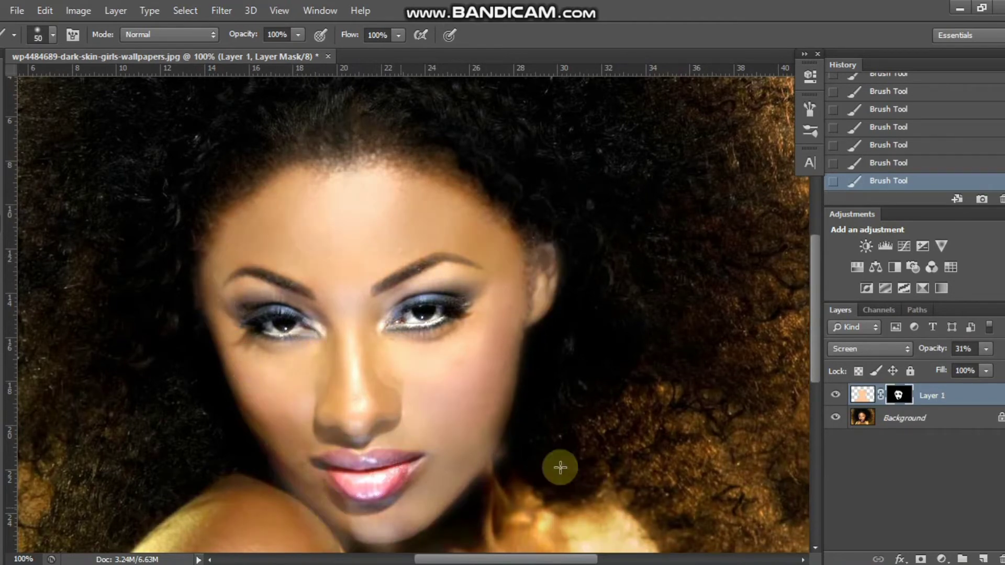
left_click_drag(816, 370, 817, 419)
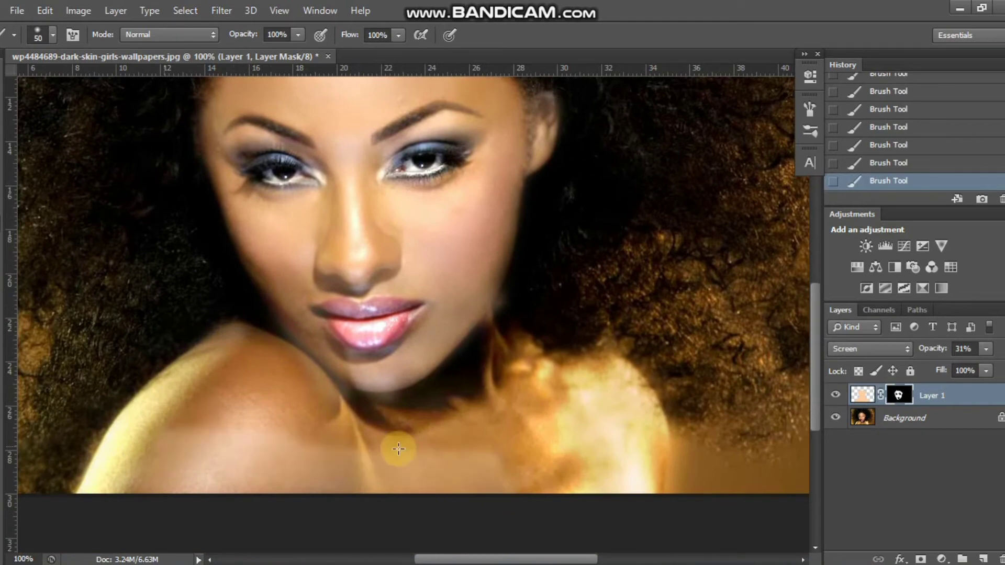
mouse_move(398, 449)
left_mouse_down()
mouse_move(235, 346)
mouse_move(342, 450)
mouse_move(309, 379)
mouse_move(295, 439)
mouse_move(369, 433)
mouse_move(270, 366)
mouse_move(484, 476)
mouse_move(411, 407)
mouse_move(478, 347)
mouse_move(466, 375)
mouse_move(513, 386)
mouse_move(492, 424)
mouse_move(575, 446)
mouse_move(584, 501)
mouse_move(562, 364)
mouse_move(623, 375)
mouse_move(645, 400)
mouse_move(660, 465)
left_mouse_up()
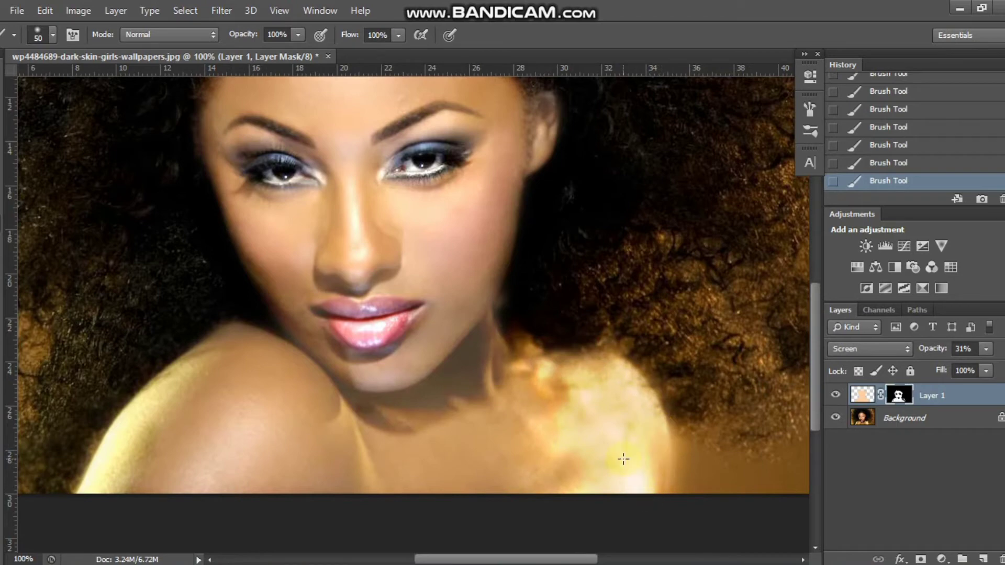
- Mask the tint out along the hairline above the forehead with a 44 px soft brush
left_click_drag(816, 420, 816, 363)
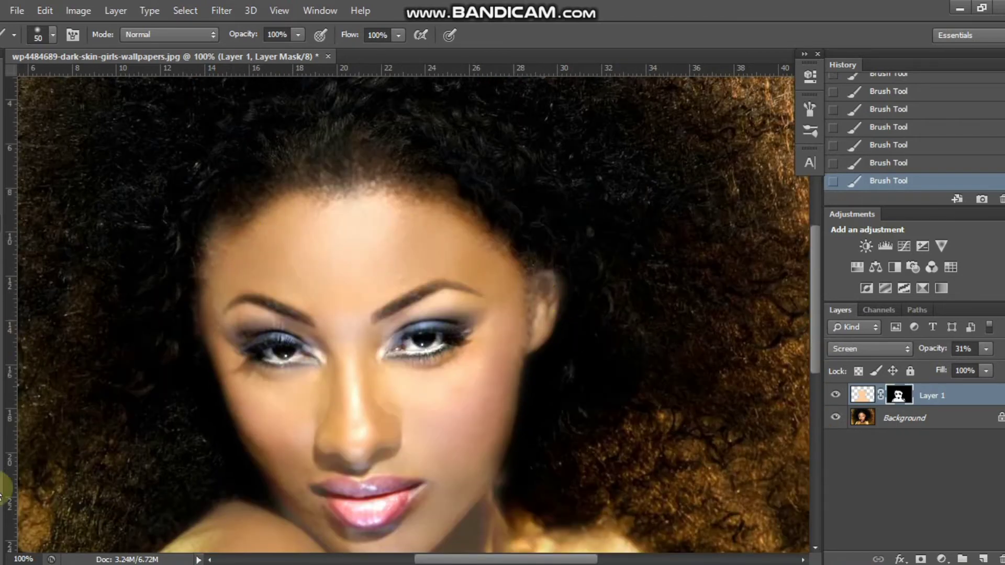
left_click(53, 34)
left_click(16, 84)
left_click(311, 178)
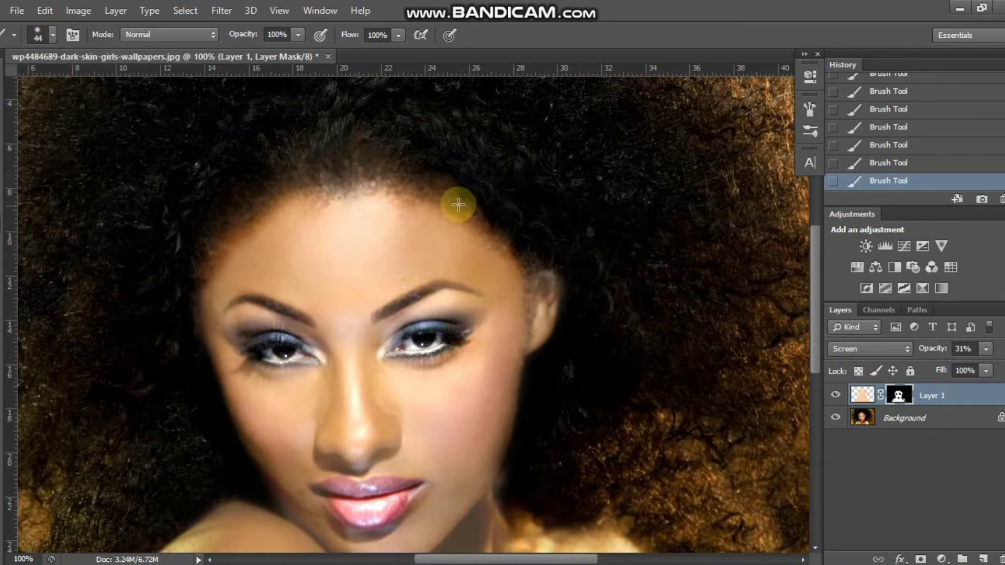
- Mask the tint out of the sideburn hair in front of the ear with a 15 px soft brush
left_click(53, 35)
left_click(10, 83)
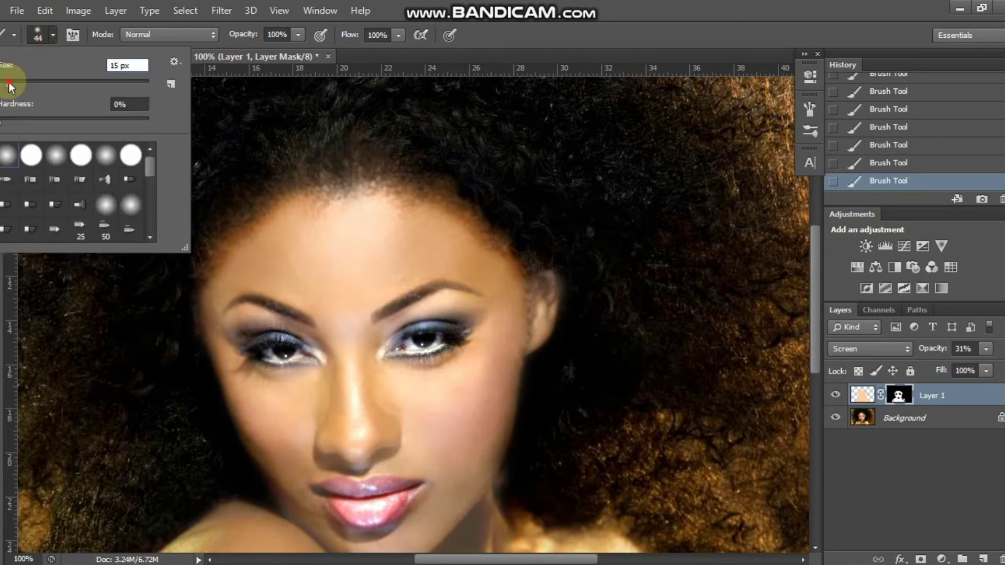
left_click(527, 273)
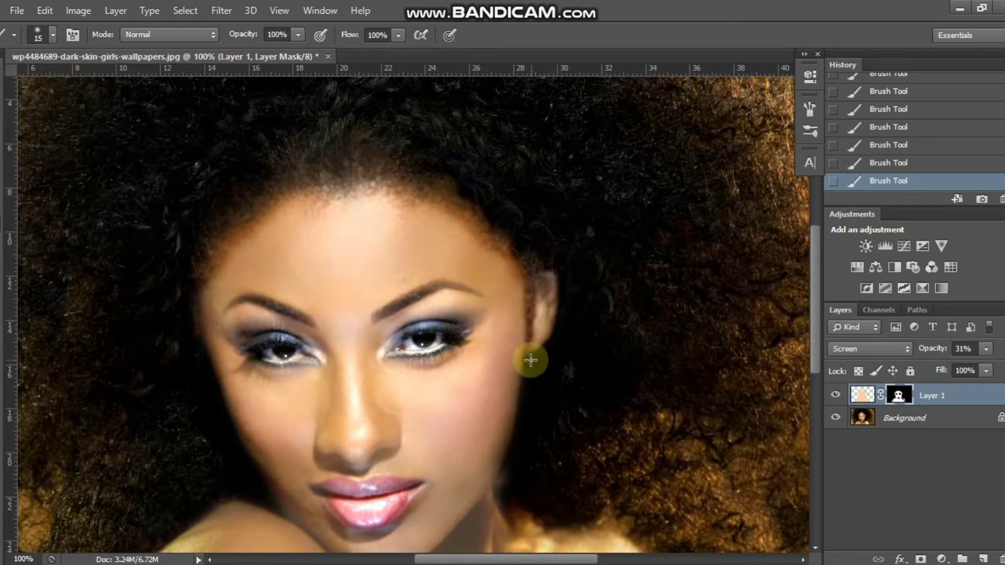
- Clean the tint spill along the jaw, neck and far shoulder edge on the layer mask with a 45 px soft brush
left_click_drag(816, 341, 816, 403)
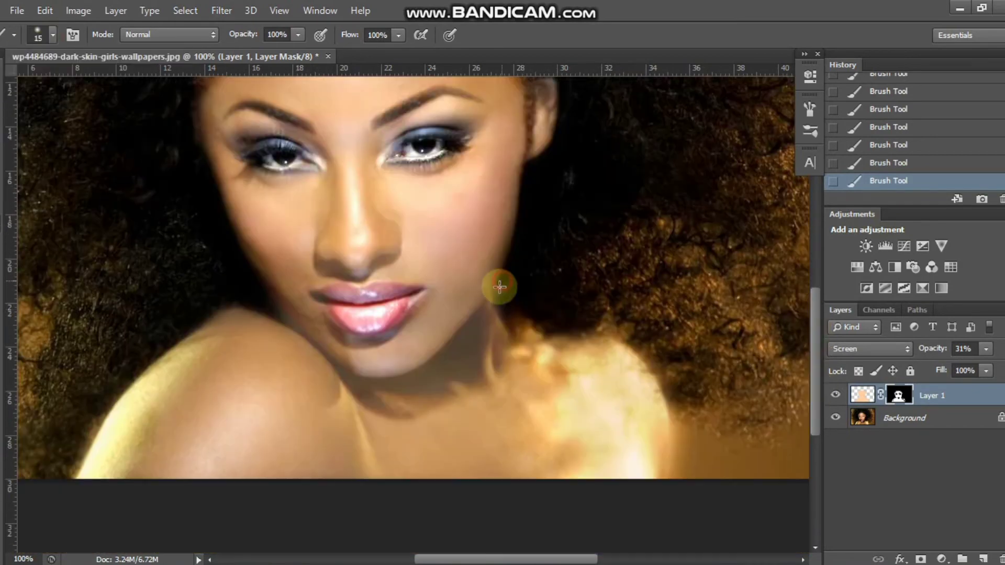
left_click(52, 37)
left_click(14, 84)
mouse_move(510, 308)
left_mouse_down()
mouse_move(512, 321)
mouse_move(646, 340)
left_mouse_up()
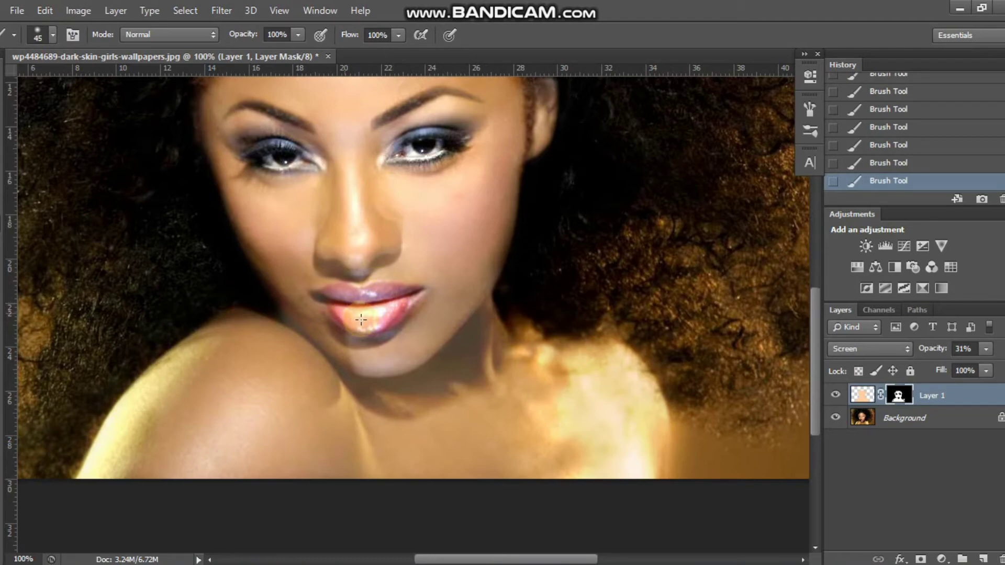
- Mask the tint out of the eye and eyeshadow on the visible-ear side with a 26 px soft brush
key("ctrl+plus")
key("ctrl+plus")
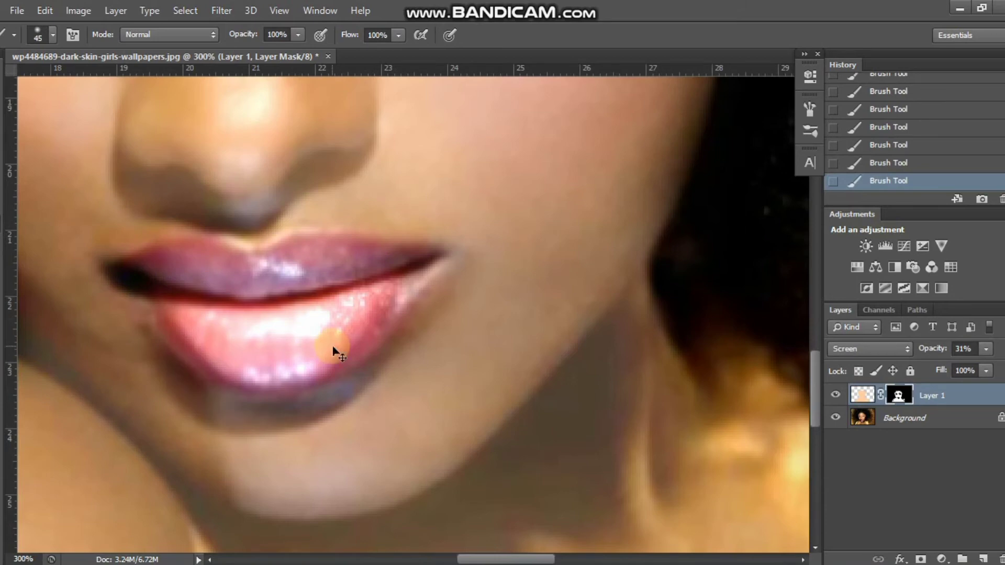
key("ctrl+minus")
key("ctrl+minus")
left_click_drag(815, 385, 815, 326)
key("ctrl+plus")
key("ctrl+plus")
left_click(52, 35)
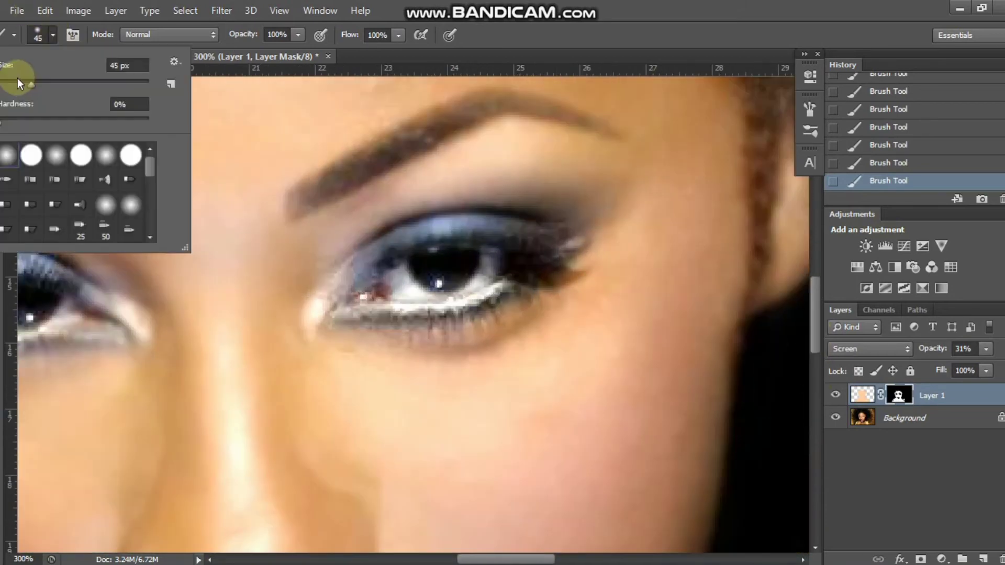
mouse_move(329, 318)
left_mouse_down()
mouse_move(451, 244)
mouse_move(422, 273)
mouse_move(517, 224)
mouse_move(599, 203)
mouse_move(627, 180)
left_mouse_up()
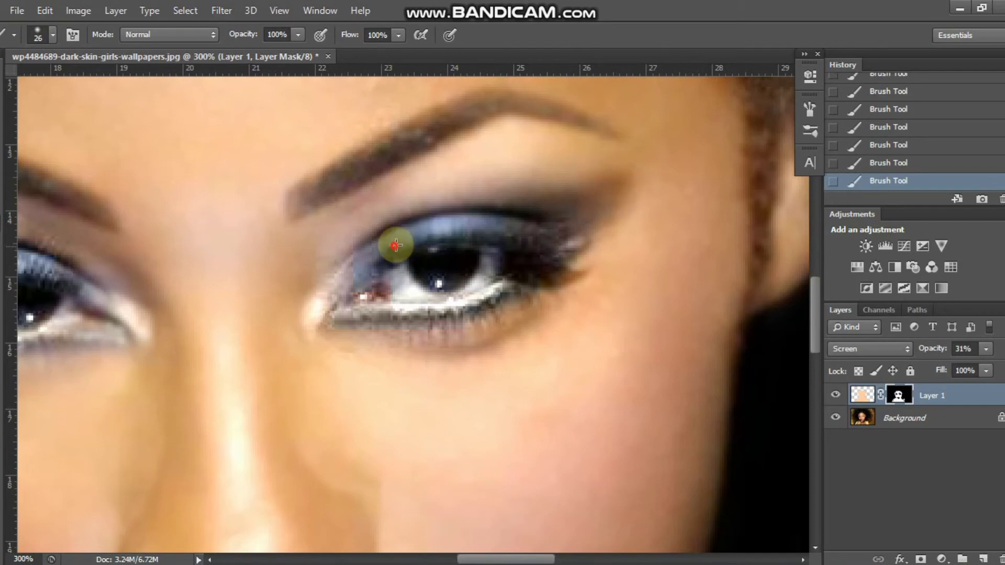
mouse_move(396, 246)
left_mouse_down()
mouse_move(544, 208)
mouse_move(611, 178)
left_mouse_up()
- Mask the tint out of the other eye and its eyeshadow out to the outer corner
left_click_drag(502, 559, 463, 559)
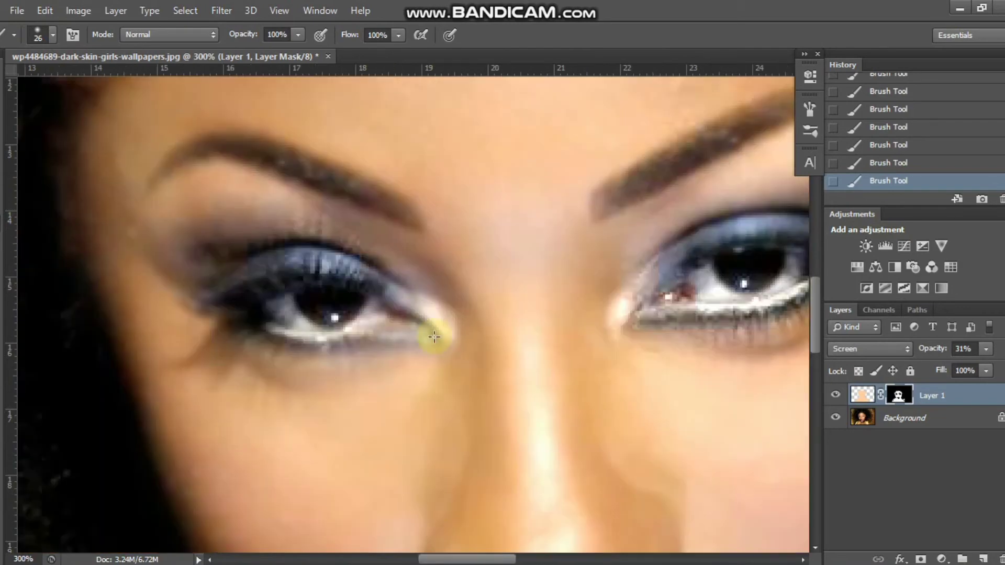
mouse_move(384, 286)
left_mouse_down()
mouse_move(340, 329)
mouse_move(281, 328)
mouse_move(228, 301)
mouse_move(386, 281)
mouse_move(270, 244)
mouse_move(144, 234)
mouse_move(203, 268)
mouse_move(211, 291)
mouse_move(168, 246)
mouse_move(362, 256)
mouse_move(259, 236)
mouse_move(168, 255)
mouse_move(249, 300)
left_mouse_up()
key("ctrl+minus")
key("ctrl+minus")
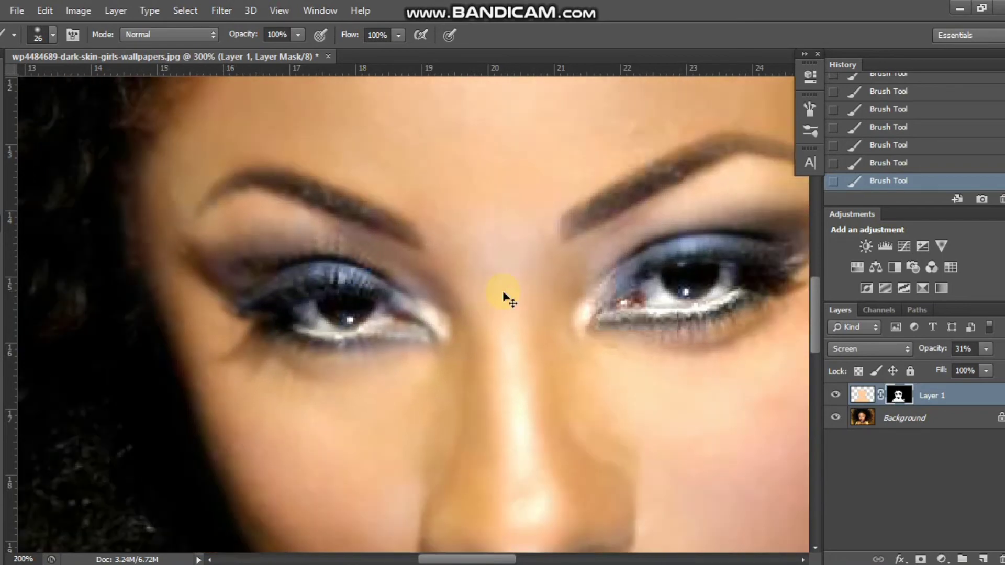
mouse_move(338, 296)
left_mouse_down()
mouse_move(359, 280)
mouse_move(324, 292)
left_mouse_up()
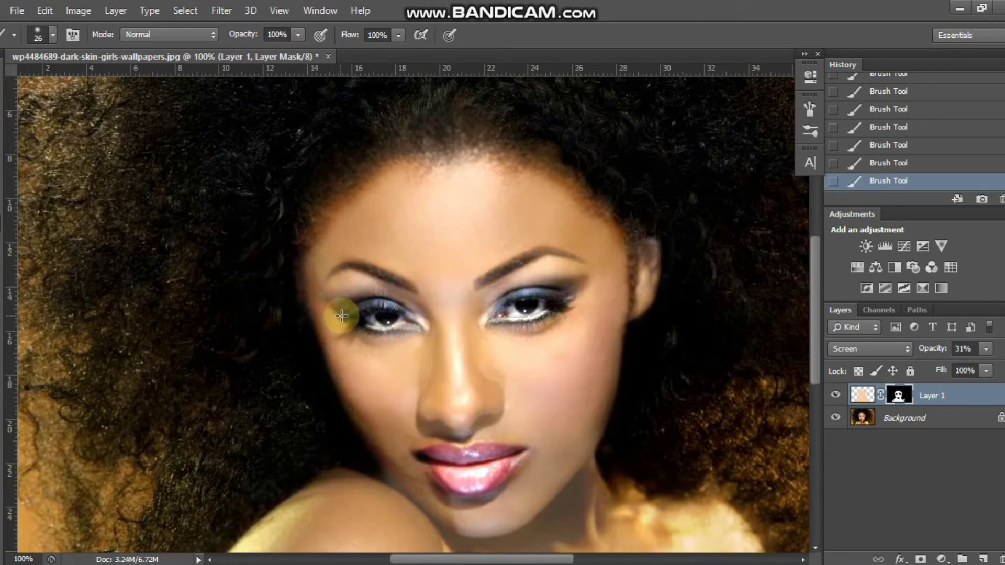
- Lower the brush opacity to 45% and refine the layer mask at the outer corners of both eyes
left_click(283, 37)
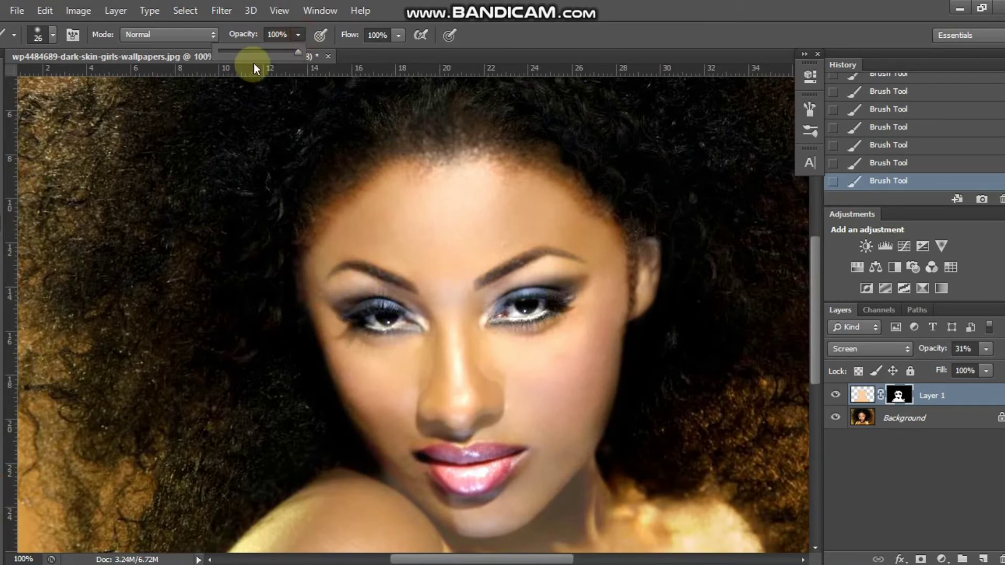
left_click(334, 303)
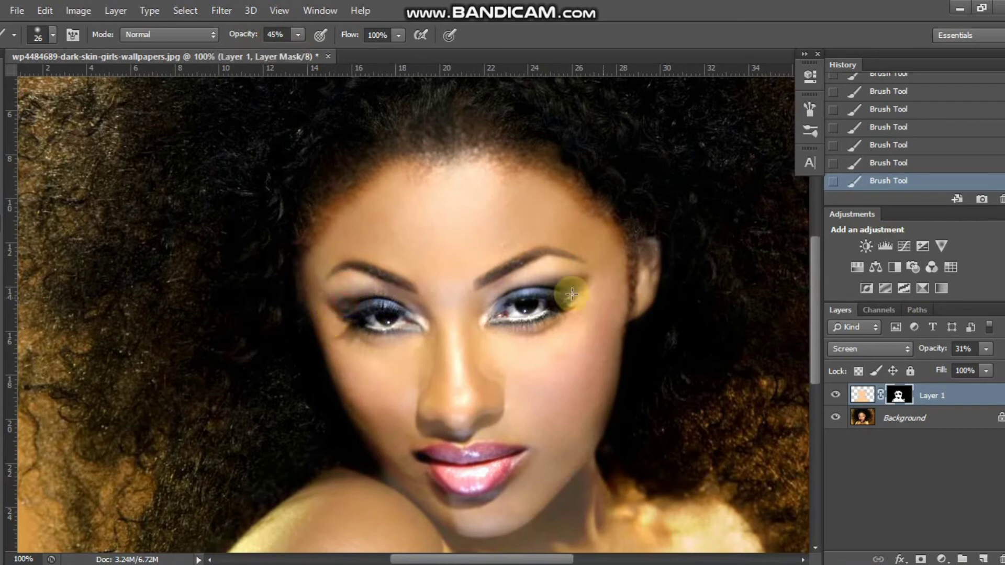
left_click_drag(575, 280, 559, 311)
- Refine the layer mask along the sideburn, the opposite temple and the forehead hairline with the 26 px soft brush
left_click_drag(631, 245, 633, 271)
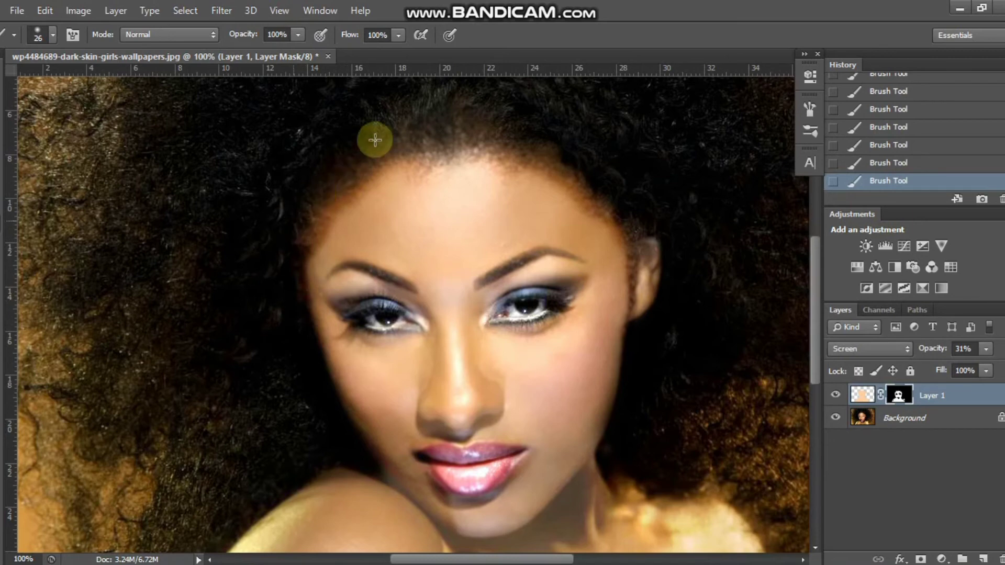
left_click(2, 484)
left_click(784, 117)
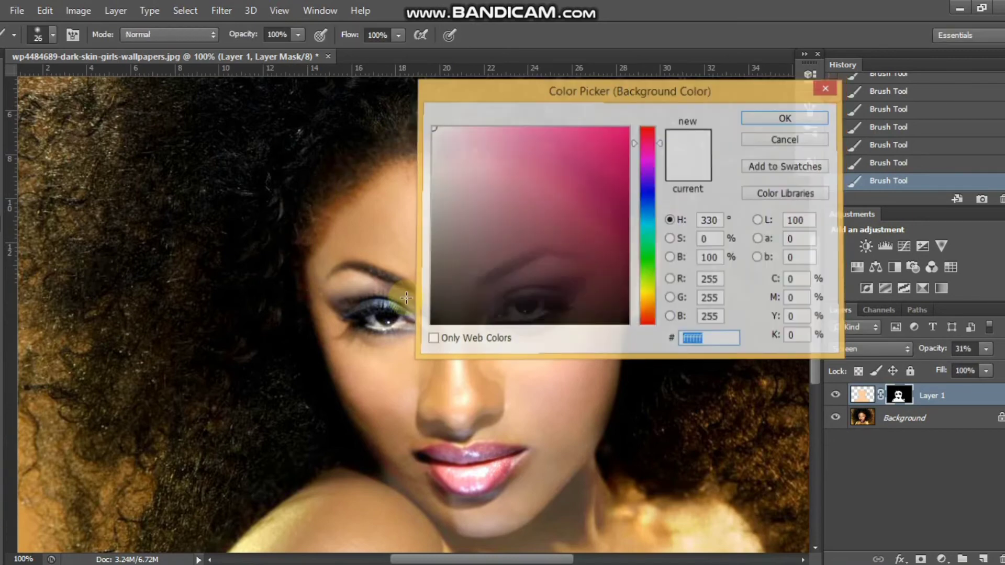
mouse_move(347, 187)
left_mouse_down()
mouse_move(291, 228)
mouse_move(336, 201)
mouse_move(305, 241)
mouse_move(323, 216)
left_mouse_up()
mouse_move(432, 149)
left_mouse_down()
mouse_move(397, 143)
mouse_move(277, 249)
mouse_move(328, 185)
mouse_move(330, 206)
mouse_move(356, 176)
mouse_move(410, 163)
left_mouse_up()
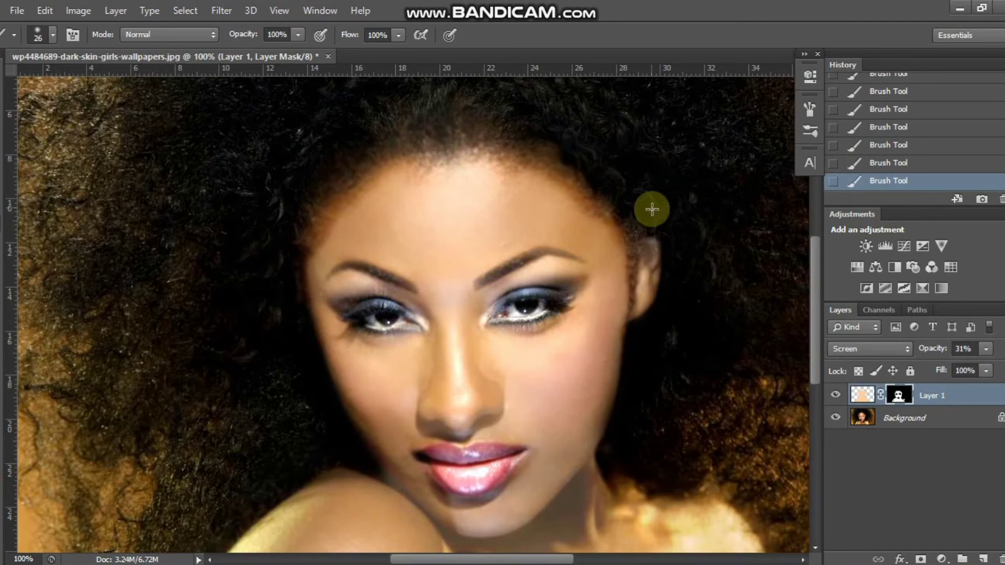
- Merge the tint layer down into the background
key("ctrl+minus")
key("ctrl+minus")
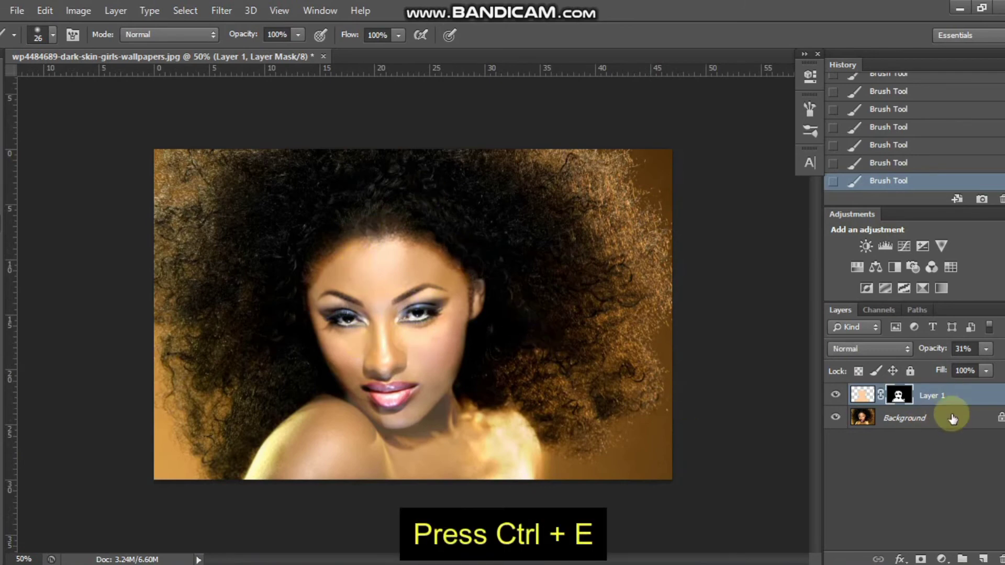
key("ctrl+e")
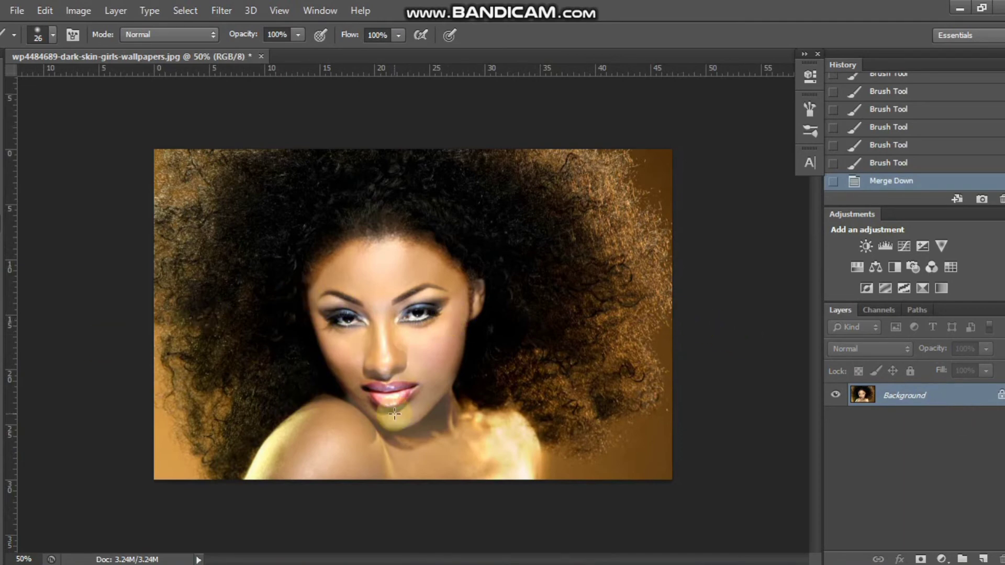
- Set the foreground colour to pink #fc83ca
key("ctrl+plus")
key("ctrl+plus")
key("ctrl+plus")
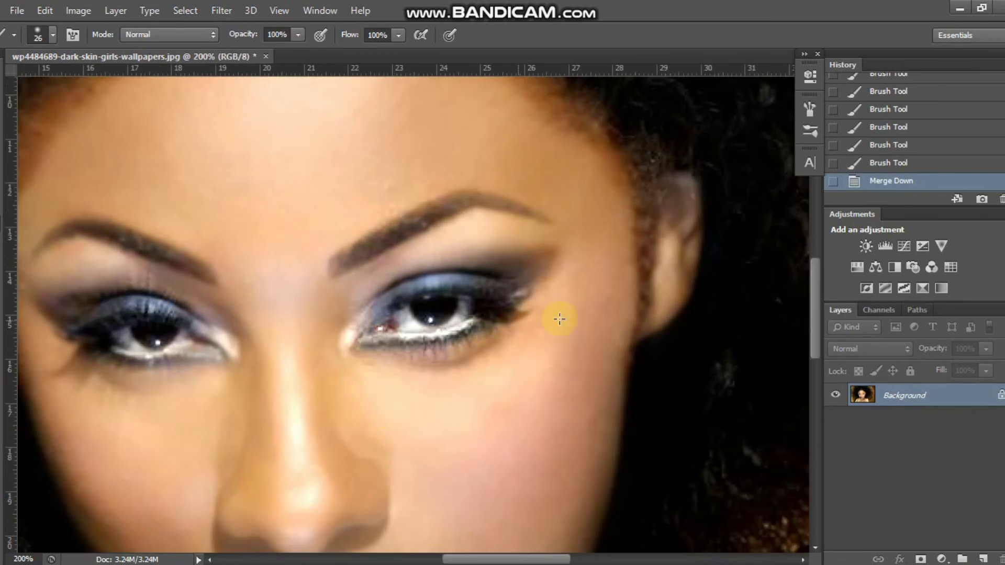
left_click_drag(818, 351, 820, 384)
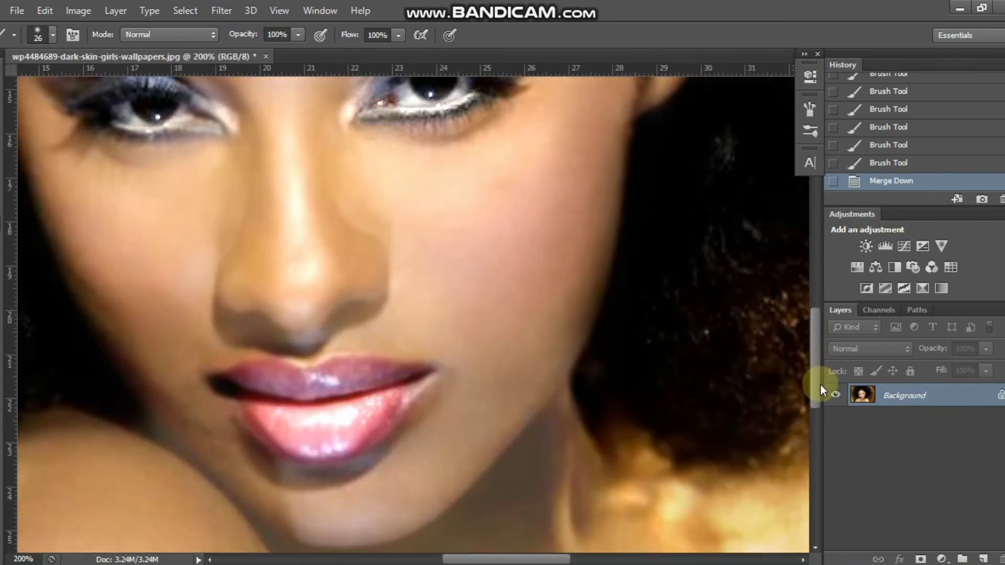
left_click_drag(517, 559, 502, 559)
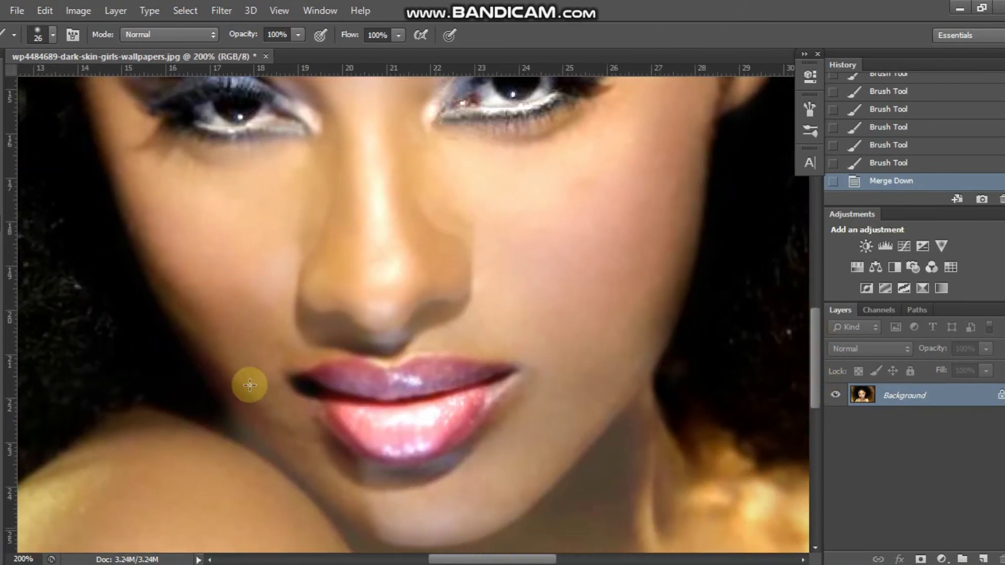
key("v")
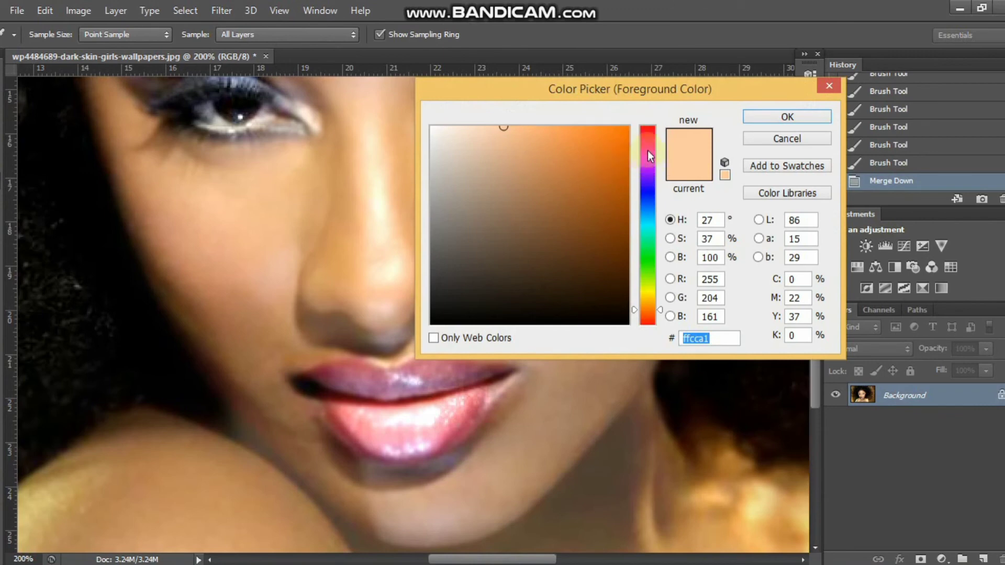
left_click(648, 150)
left_click_drag(648, 149, 648, 147)
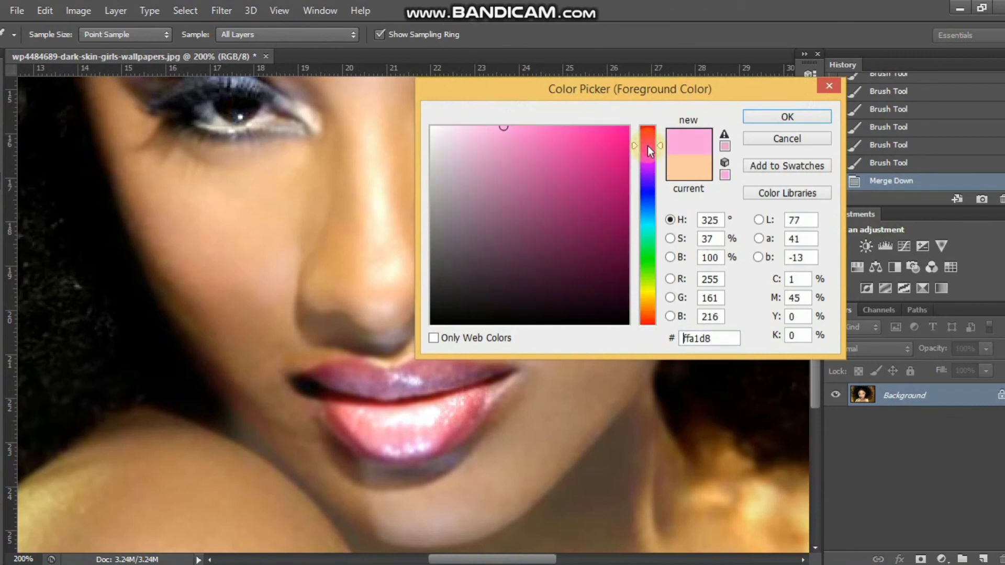
left_click(526, 128)
left_click(765, 116)
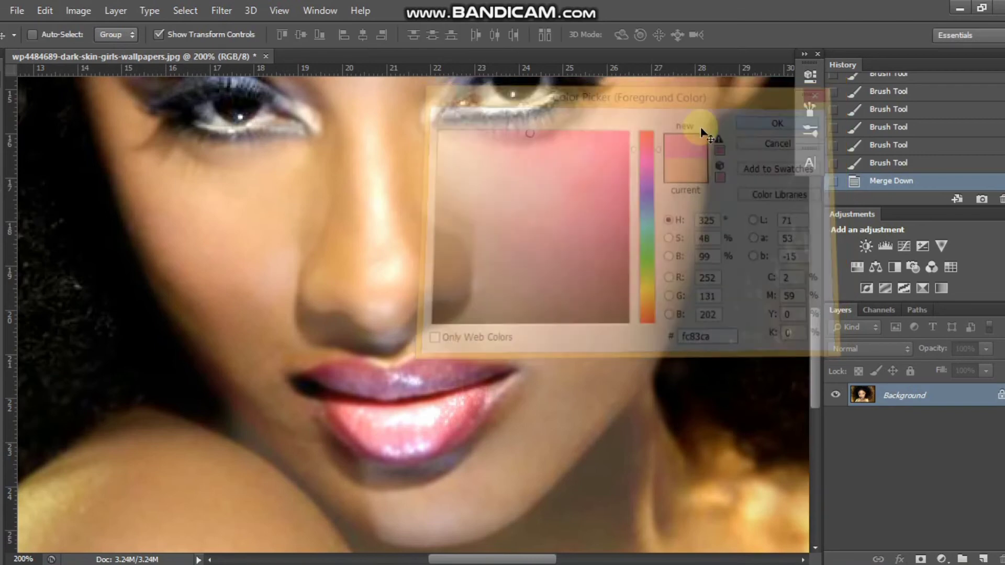
- Recolour the upper and lower lips pink with the Color Replacement Tool at 13 px
left_click(2, 228)
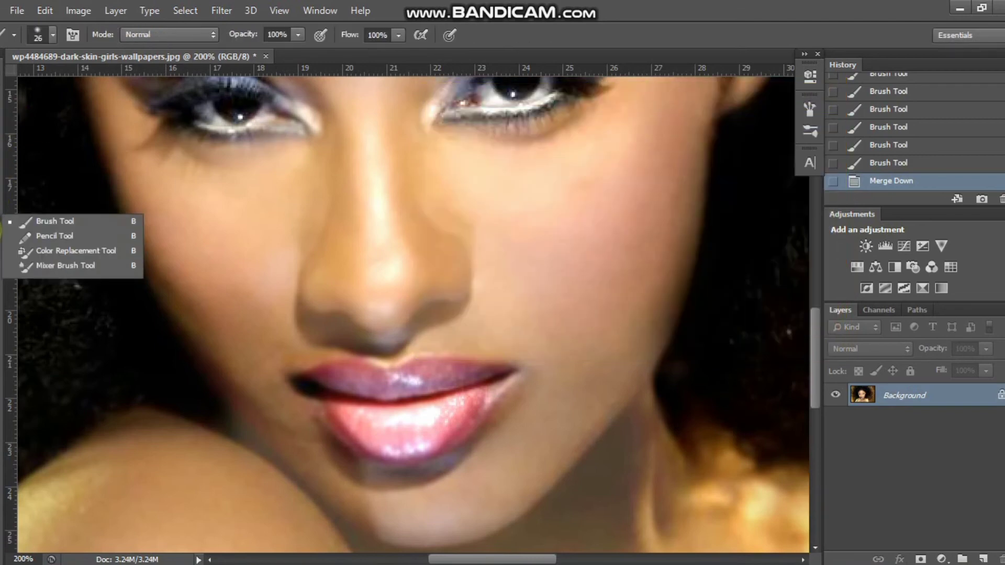
left_click(51, 247)
mouse_move(347, 393)
left_mouse_down()
mouse_move(371, 418)
mouse_move(416, 426)
mouse_move(442, 393)
mouse_move(484, 381)
mouse_move(422, 372)
mouse_move(451, 370)
mouse_move(393, 392)
mouse_move(344, 383)
mouse_move(409, 373)
mouse_move(345, 412)
mouse_move(393, 449)
left_mouse_up()
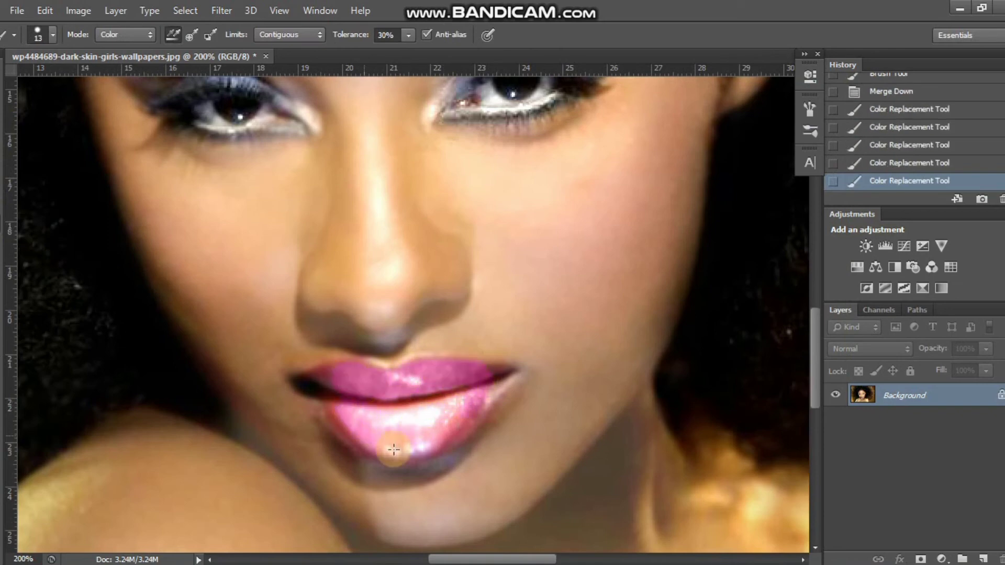
left_click_drag(435, 418, 440, 440)
- Recolour the lip corners and the lower lip's edges with a 7 px brush, deleting one stroke from the history
left_click(53, 35)
left_click(4, 78)
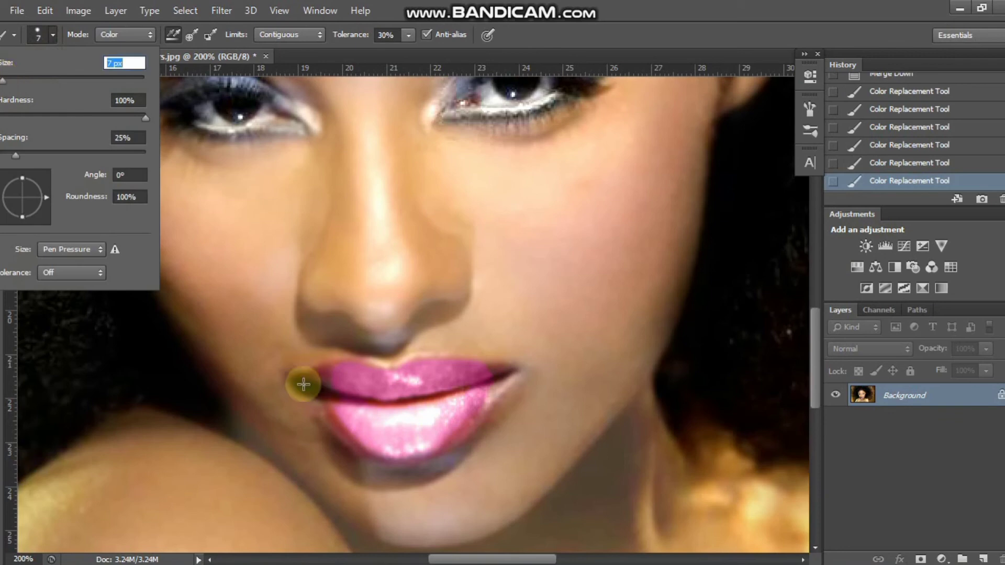
mouse_move(303, 384)
left_mouse_down()
mouse_move(337, 378)
mouse_move(315, 377)
left_mouse_up()
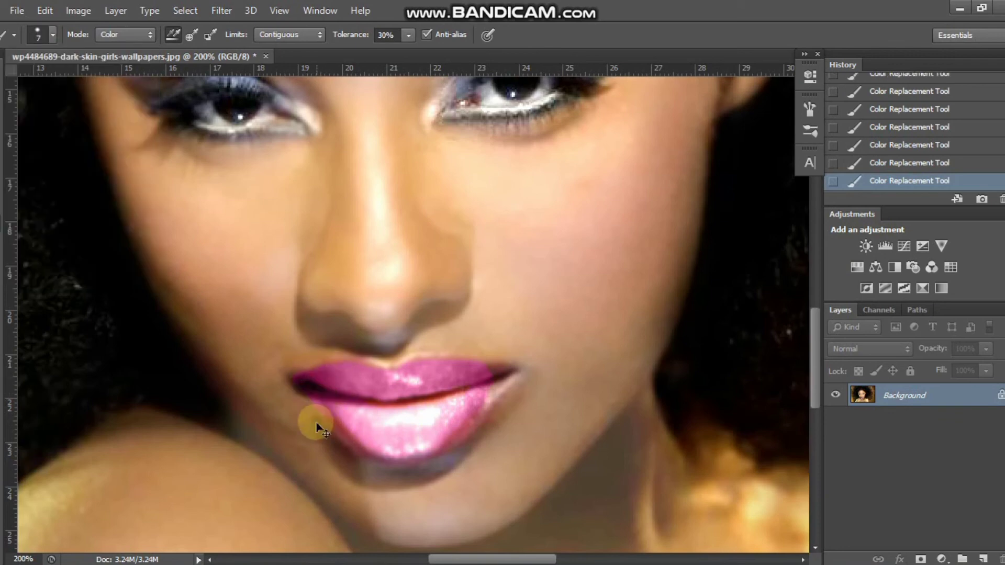
right_click(879, 186)
left_click(895, 215)
left_click(476, 229)
mouse_move(485, 389)
left_mouse_down()
mouse_move(519, 374)
mouse_move(476, 364)
mouse_move(526, 376)
mouse_move(492, 366)
mouse_move(504, 379)
mouse_move(488, 364)
mouse_move(518, 384)
mouse_move(440, 370)
mouse_move(496, 367)
mouse_move(484, 366)
mouse_move(497, 375)
mouse_move(429, 449)
mouse_move(332, 413)
left_mouse_up()
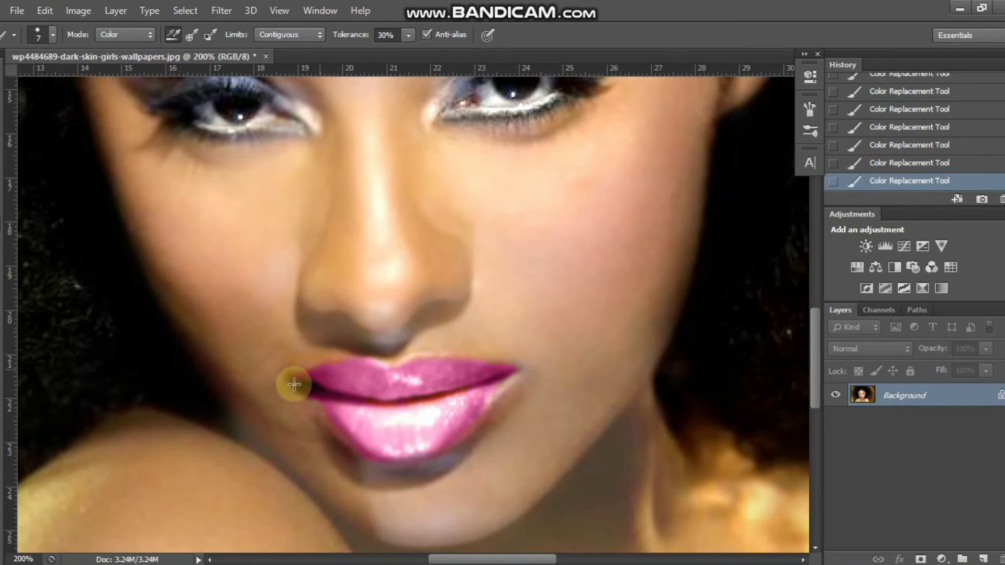
- Delete the last Color Replacement stroke on the lips from the history
key("ctrl+minus")
key("ctrl+minus")
key("ctrl+plus")
key("ctrl+plus")
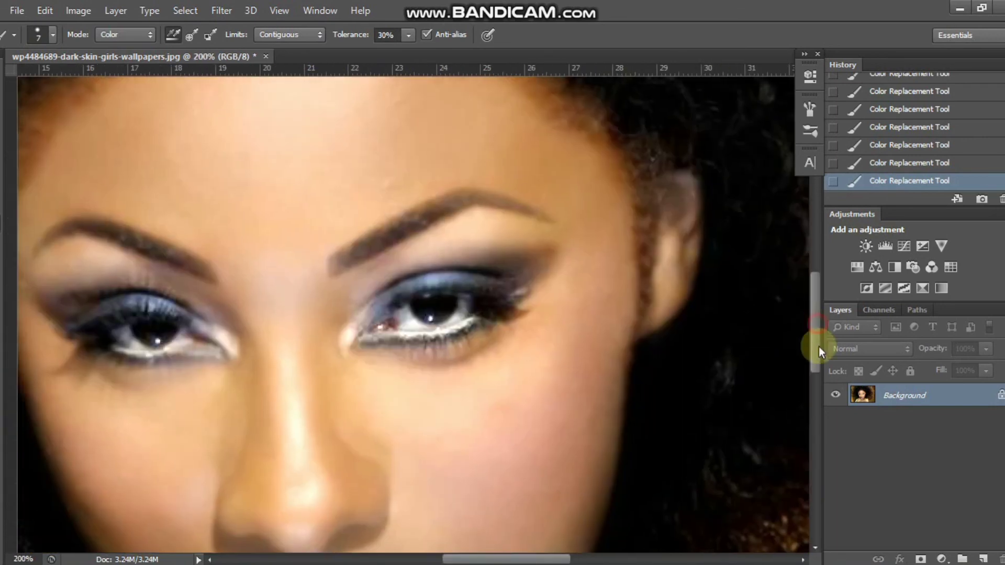
left_click_drag(818, 348, 818, 400)
right_click(865, 185)
left_click(890, 202)
left_click(480, 230)
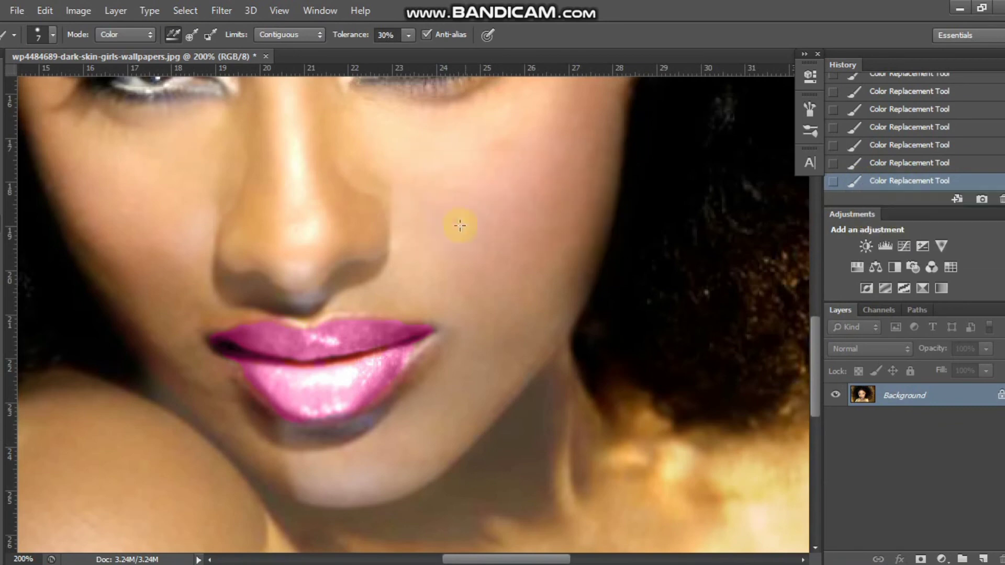
- Switch to the Brush Tool and set the foreground colour to a stronger pink, #fd63be
key("ctrl+minus")
key("ctrl+minus")
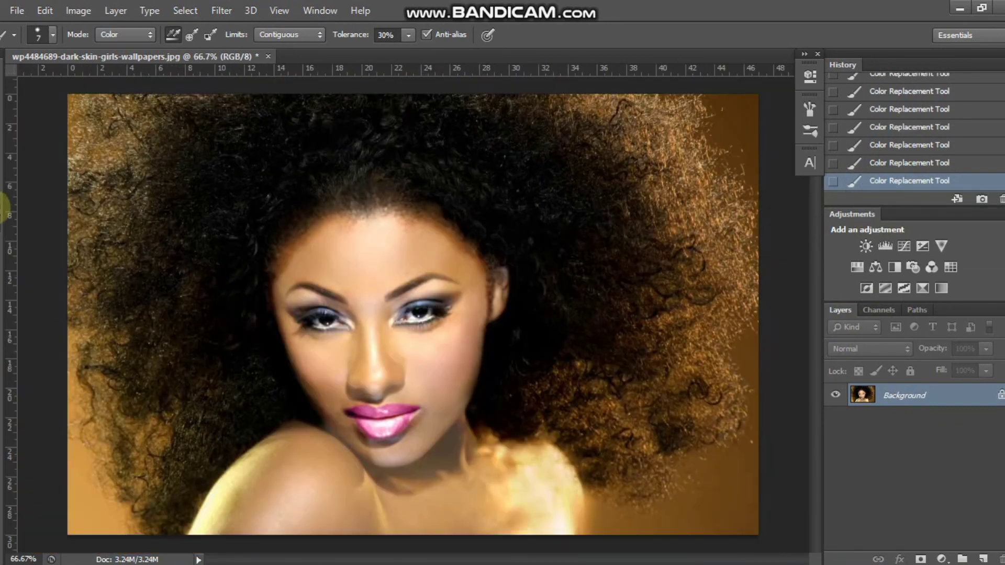
left_click(4, 215)
left_click(33, 219)
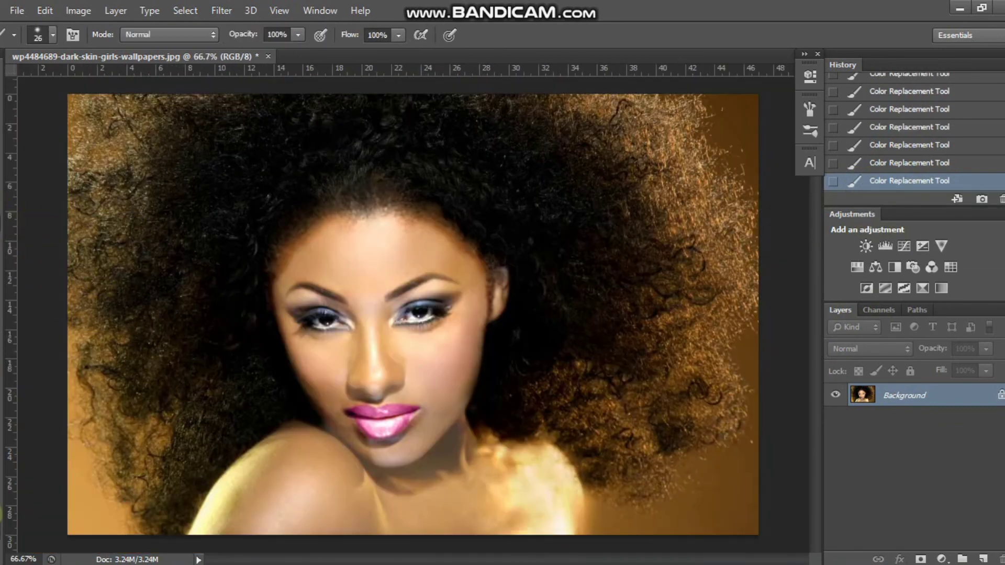
left_click(0, 515)
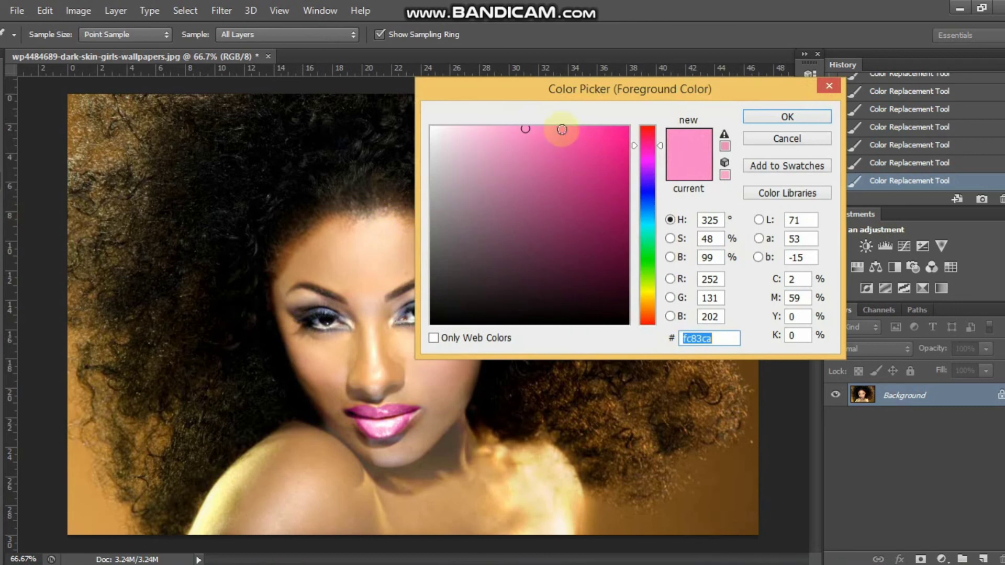
left_click(552, 127)
left_click(770, 121)
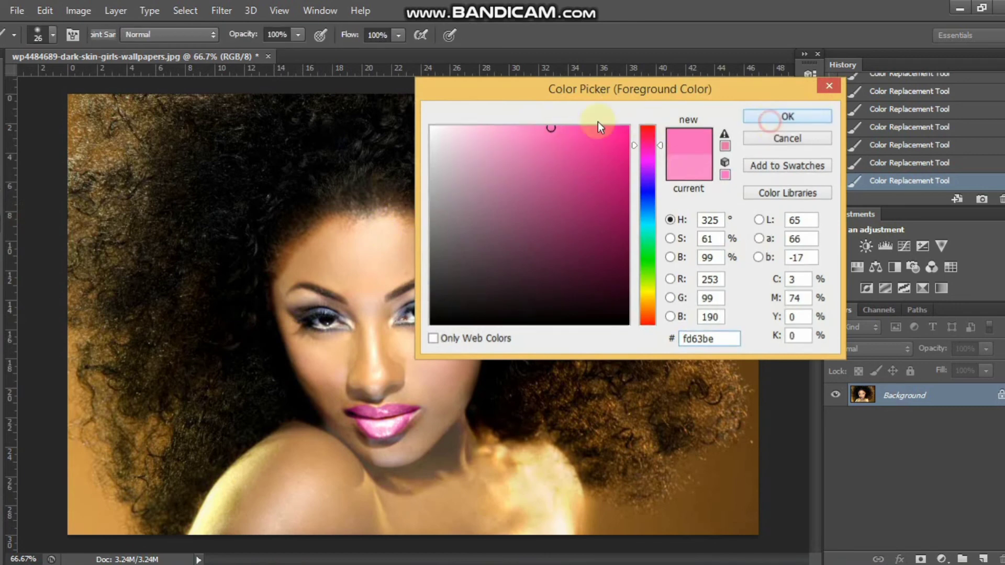
- Paint pink blush on both cheeks with a 160 px soft brush at 20% opacity
left_click(299, 37)
left_click(235, 51)
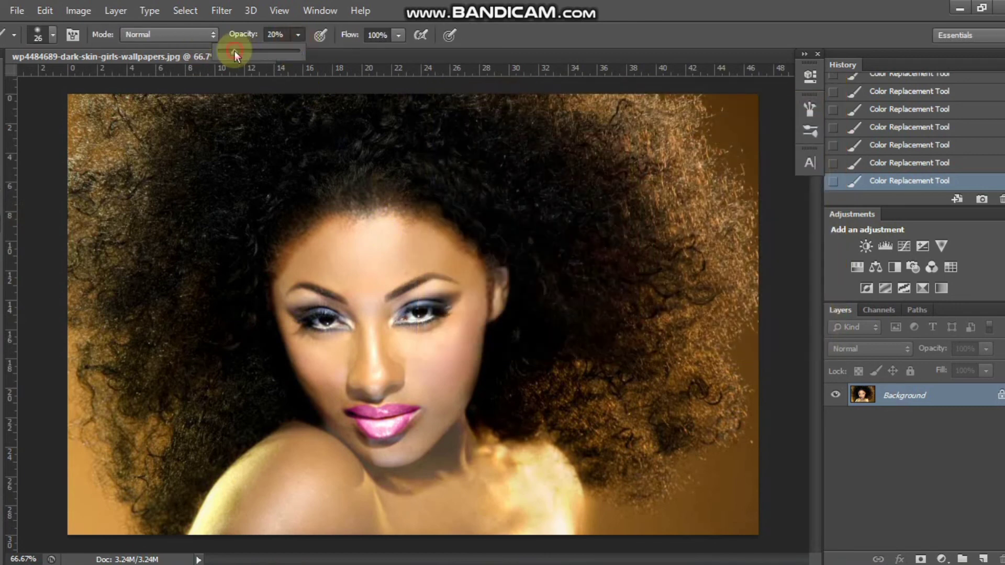
left_click(52, 34)
left_click(90, 82)
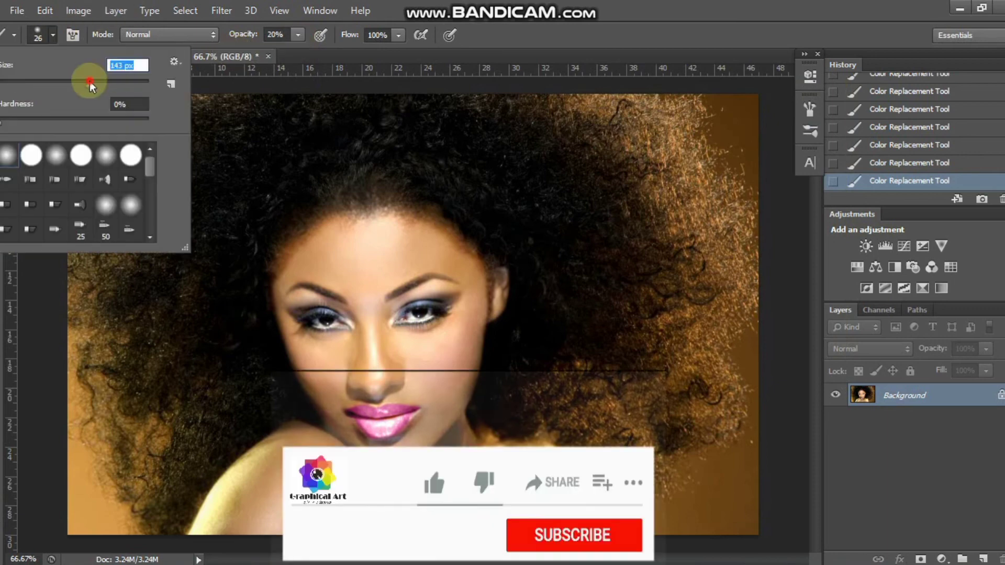
left_click_drag(90, 82, 94, 82)
left_click(438, 359)
left_click(444, 361)
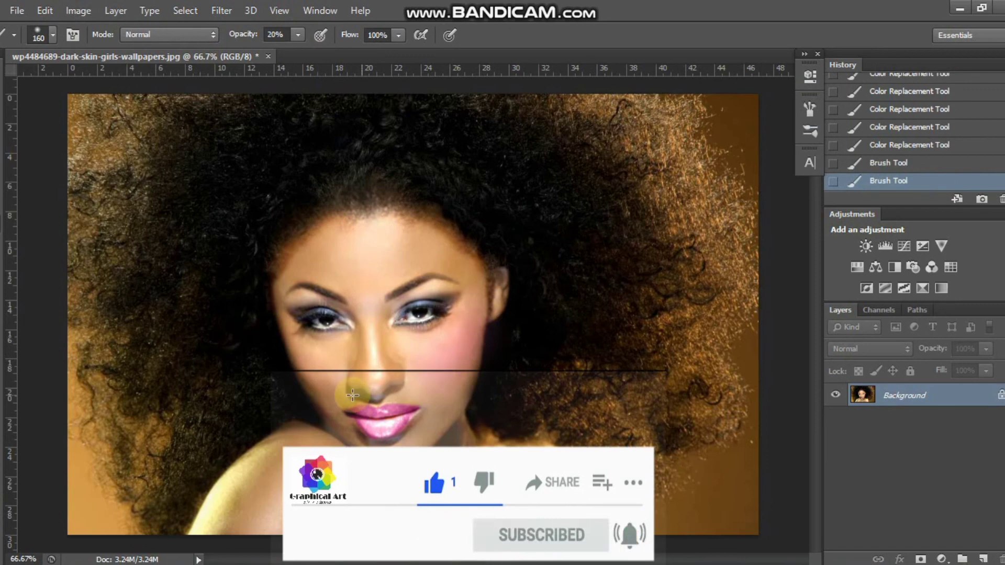
left_click_drag(314, 363, 300, 345)
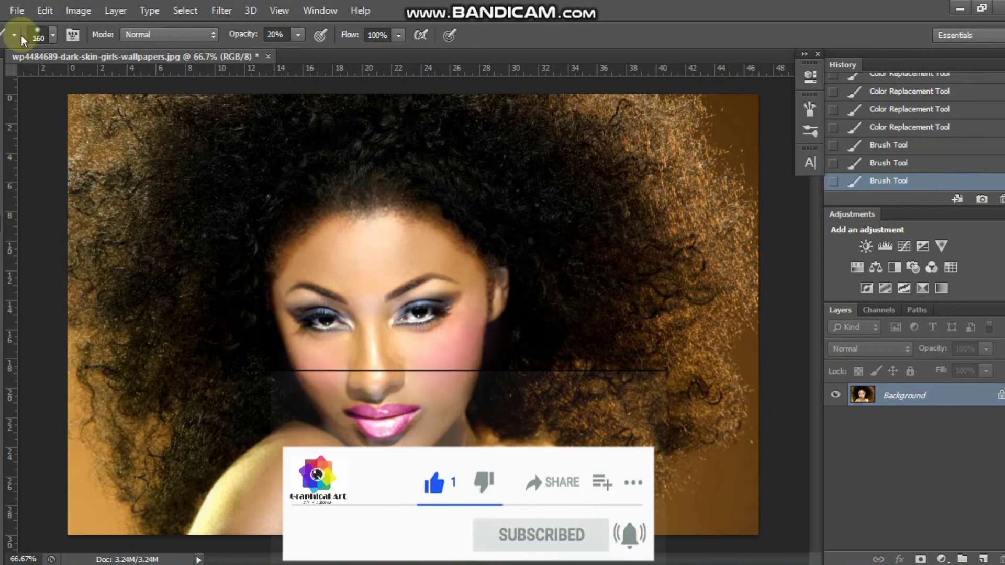
- Add blush to the outer edge of the cheek opposite the visible ear with a 60 px soft brush
left_click(51, 35)
left_click_drag(54, 86, 37, 91)
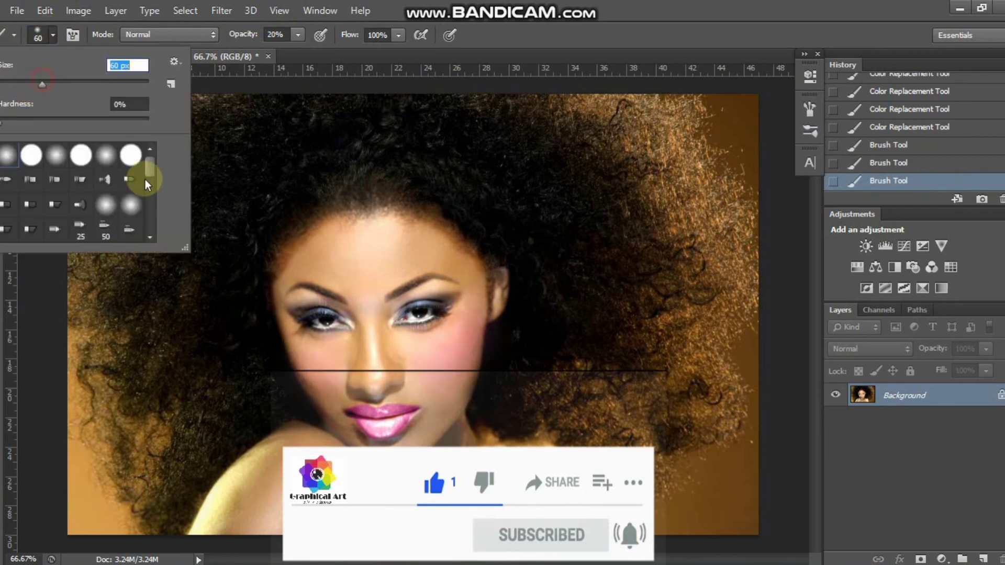
left_click(302, 358)
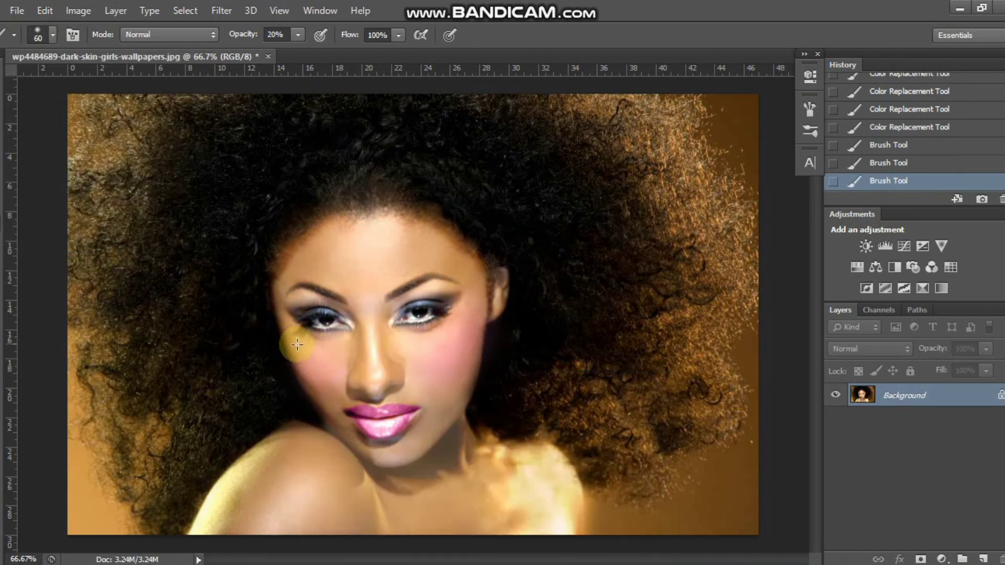
left_click_drag(287, 336, 297, 345)
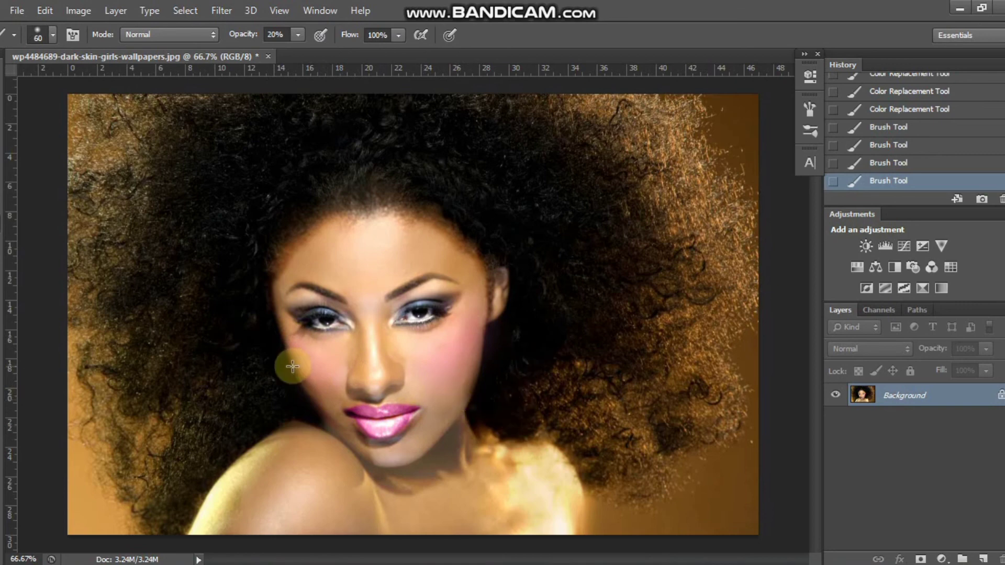
key("ctrl+minus")
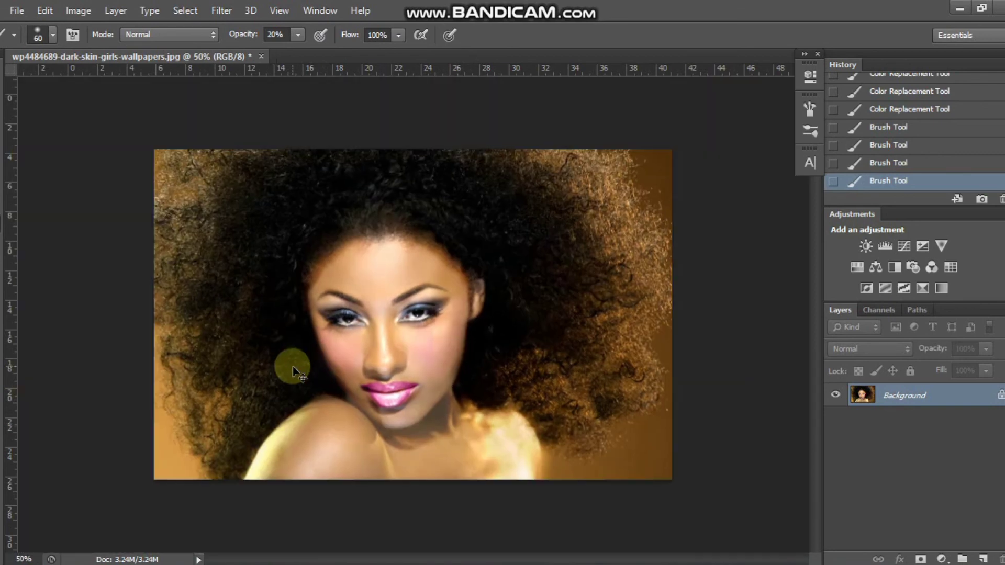
key("ctrl+0")
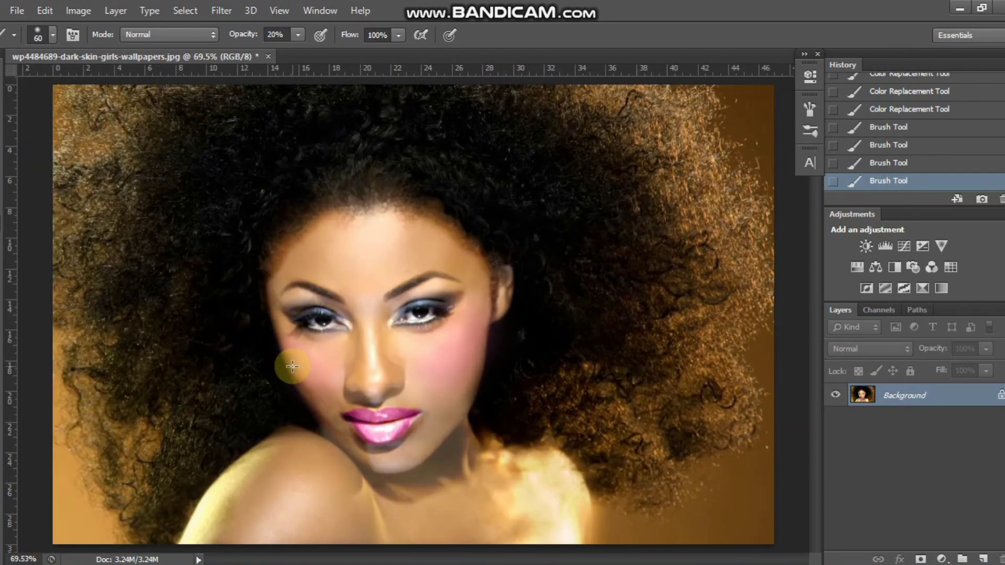